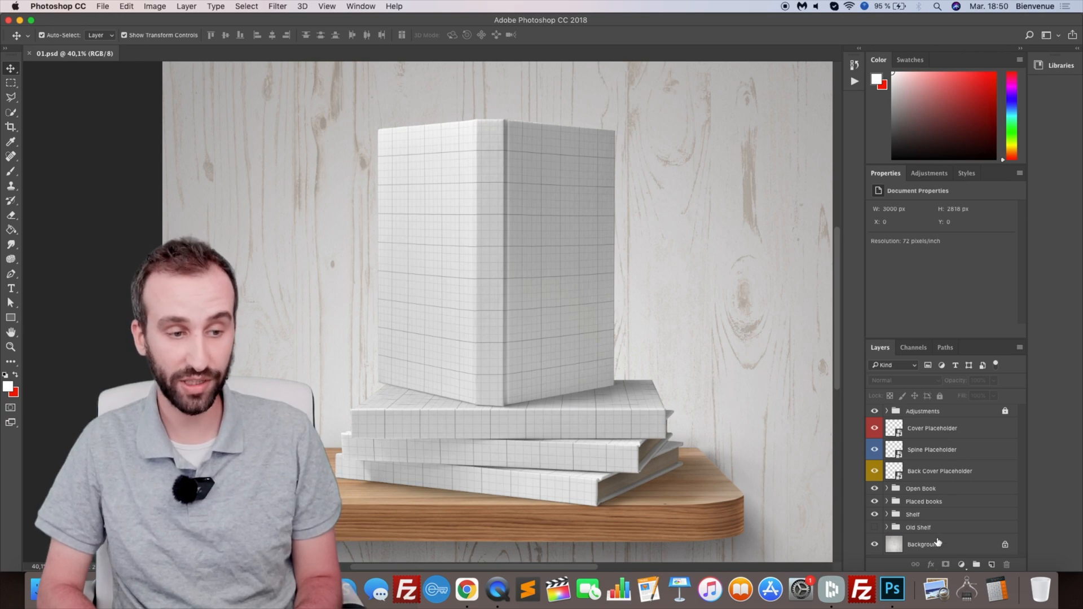
Step: Review the Cover, Spine and Back Cover Placeholder layers of the book mockup
{"action": "left_click", "coordinate": [953, 428]}
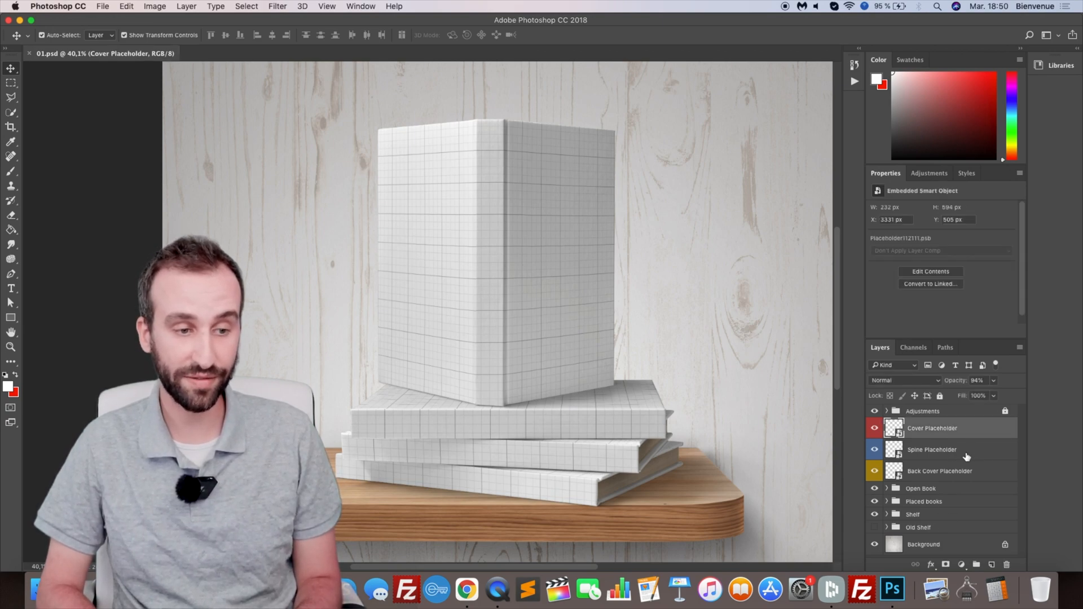
{"action": "left_click", "coordinate": [940, 453]}
{"action": "left_click", "coordinate": [951, 434]}
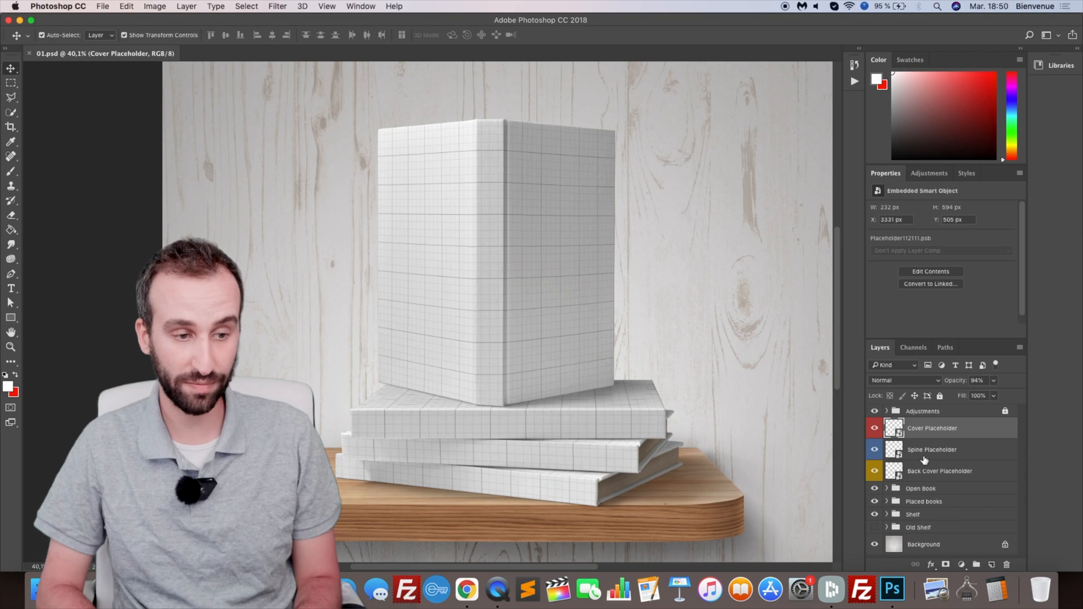
{"action": "left_click", "coordinate": [940, 471]}
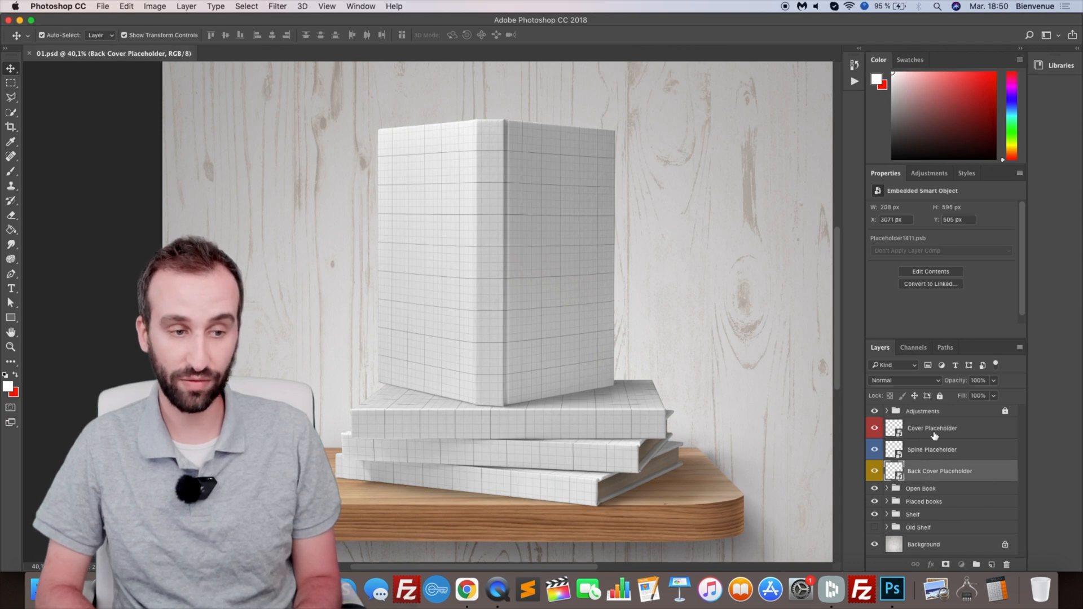
{"action": "left_click", "coordinate": [934, 436]}
{"action": "left_click", "coordinate": [932, 474]}
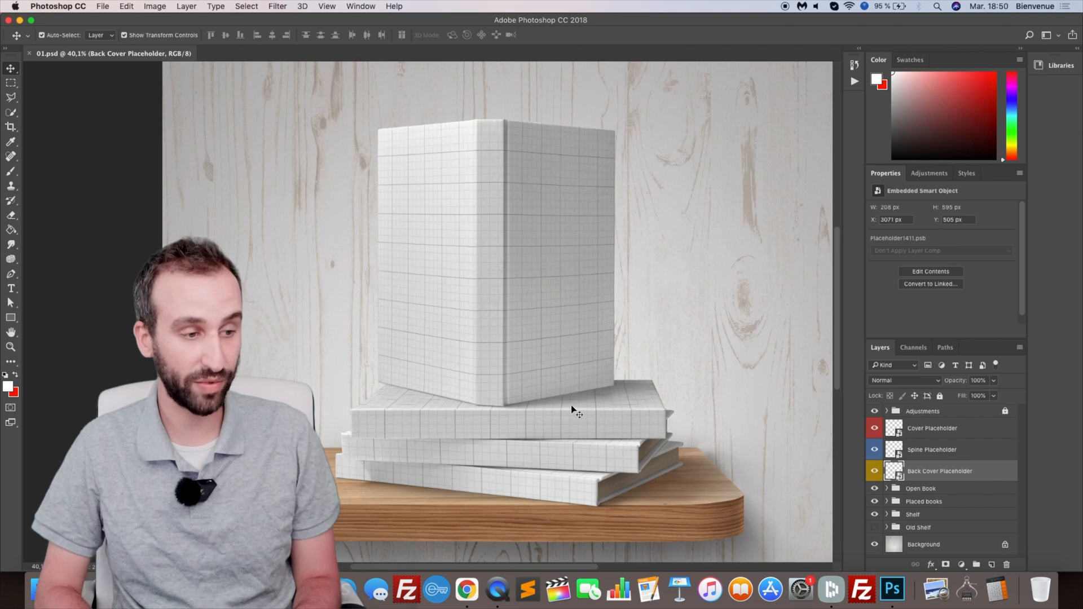
Step: Open the Cover Placeholder's contents, place the ItTickledTheWhiskersOfMySoul_COVER artwork and align its front half with the page's left edge
{"action": "left_click", "coordinate": [961, 430]}
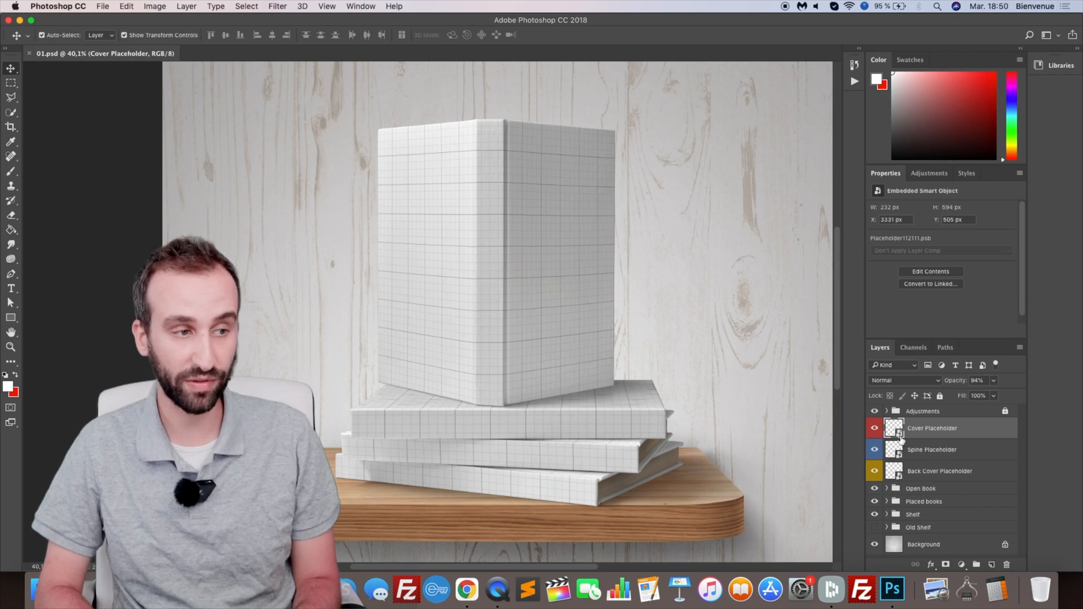
{"action": "double_click", "coordinate": [897, 433]}
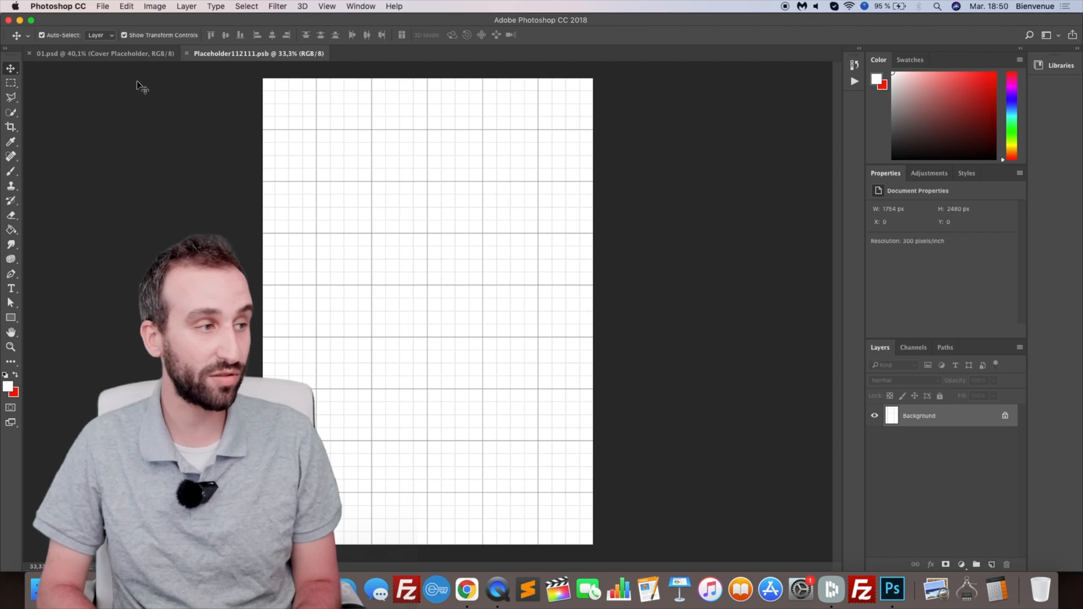
{"action": "left_click", "coordinate": [128, 55]}
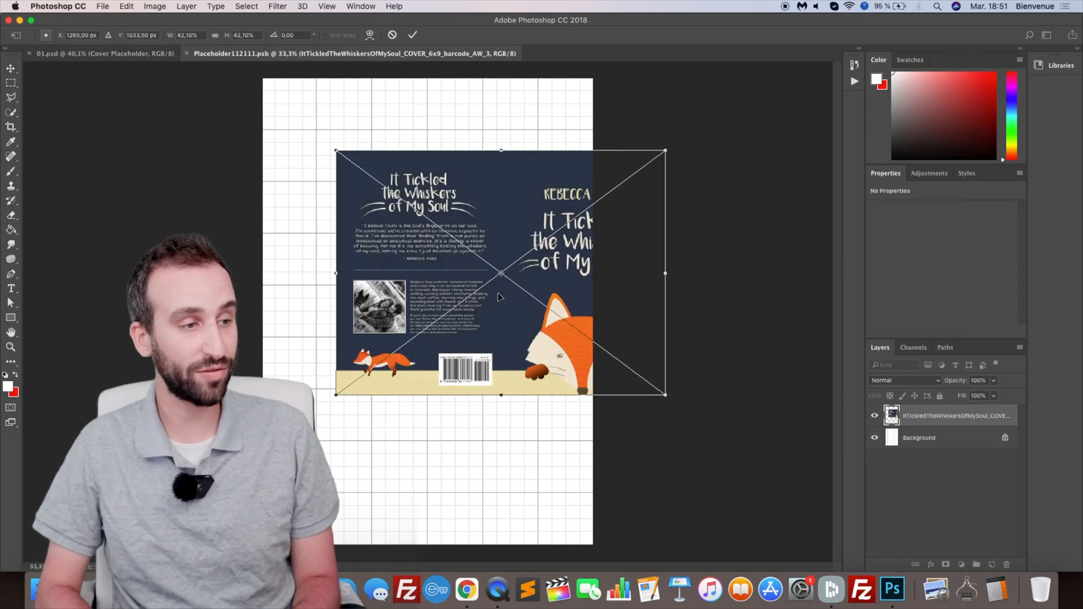
{"action": "left_click_drag", "start_coordinate": [530, 306], "coordinate": [475, 290]}
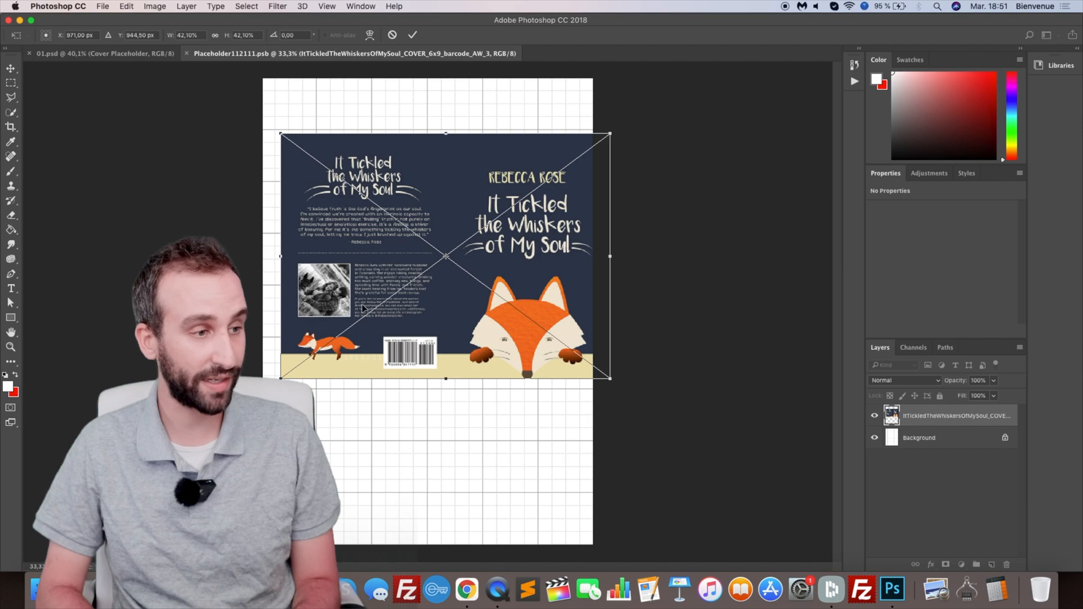
{"action": "left_click_drag", "start_coordinate": [537, 319], "coordinate": [356, 272]}
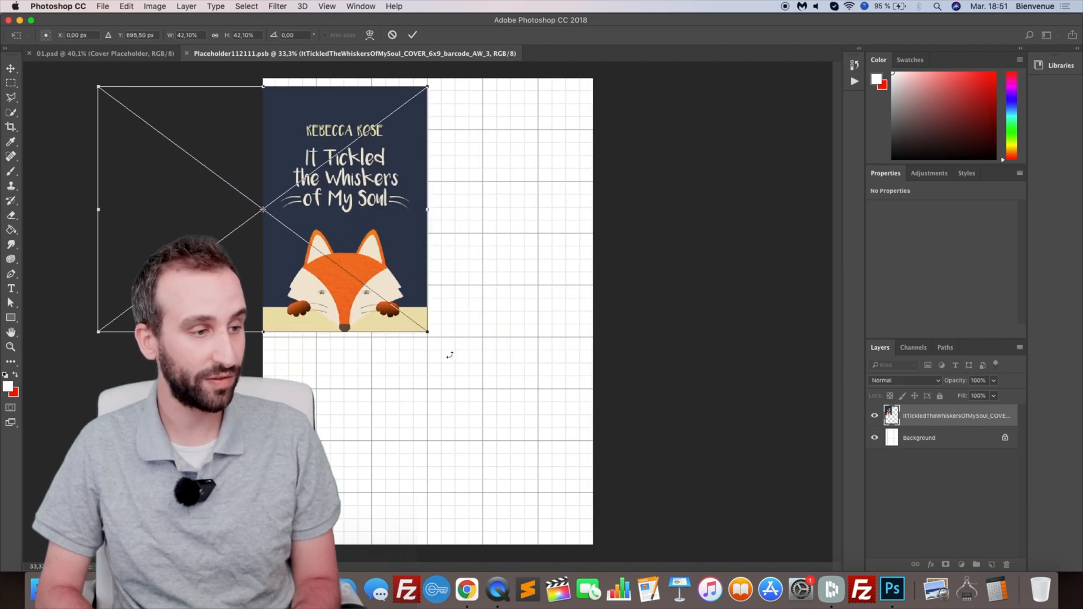
Step: Scale the cover artwork to about 81% so the front cover fills the page, and save the placeholder with Maximize Compatibility
{"action": "left_click_drag", "start_coordinate": [450, 354], "coordinate": [759, 578]}
{"action": "left_click_drag", "start_coordinate": [493, 430], "coordinate": [331, 394]}
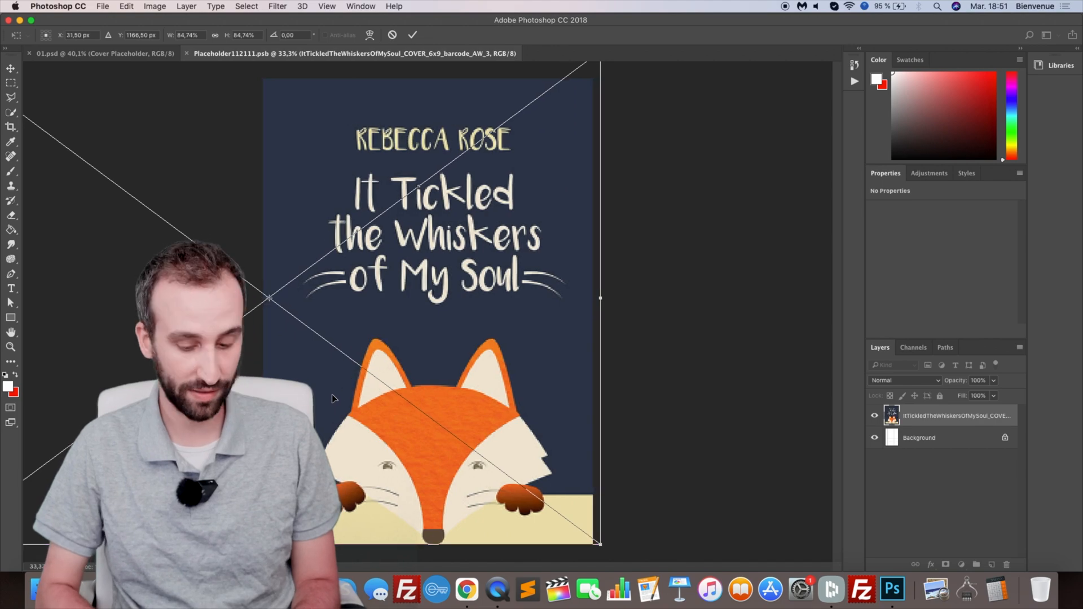
{"action": "key", "text": "super+minus"}
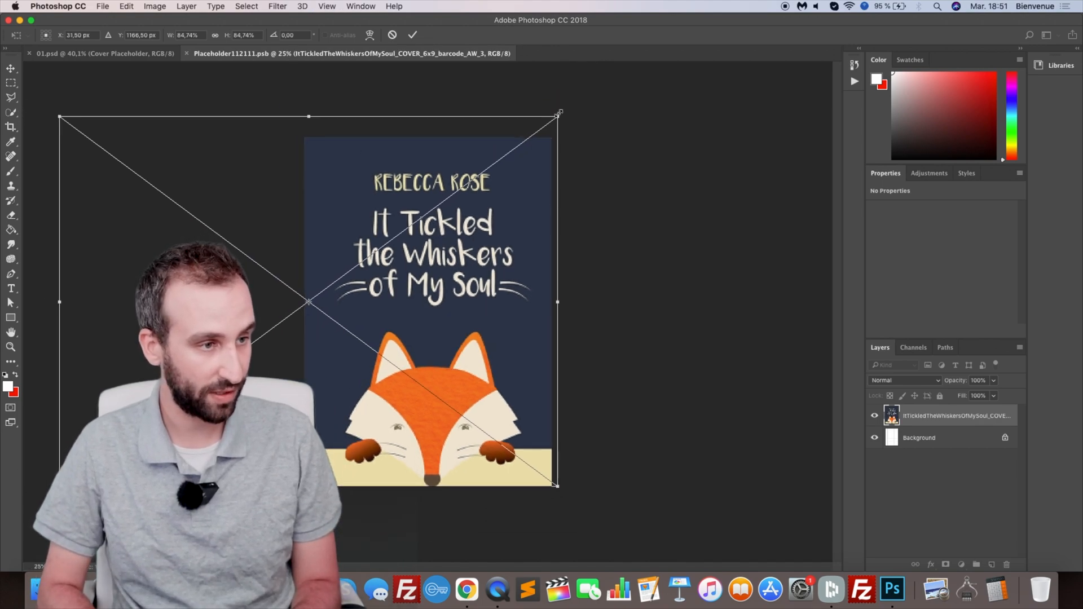
{"action": "left_click_drag", "start_coordinate": [560, 112], "coordinate": [551, 133]}
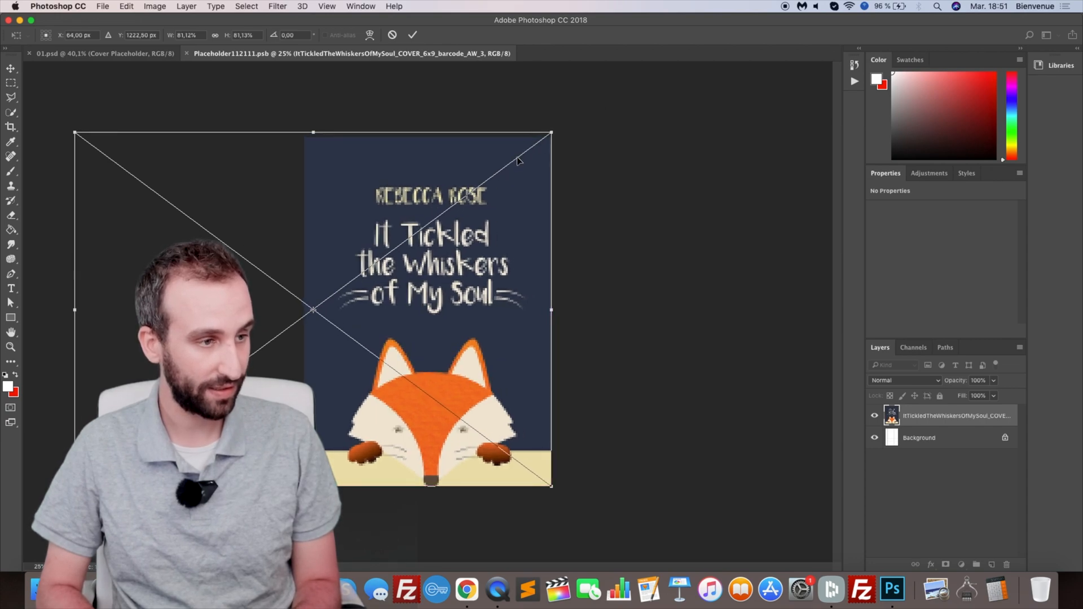
{"action": "key", "text": "Return"}
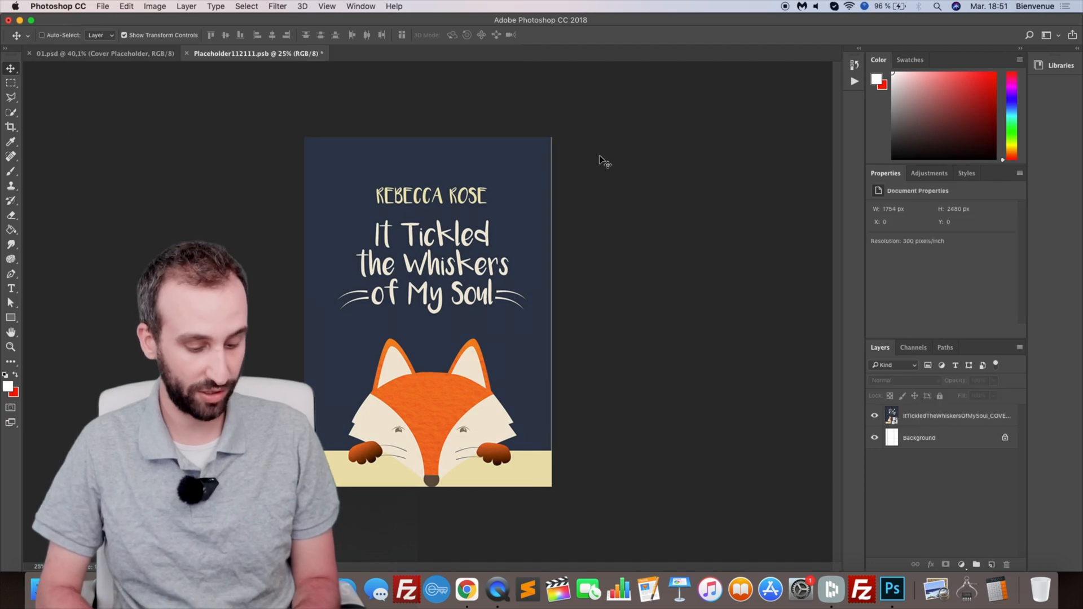
{"action": "key", "text": "super+s"}
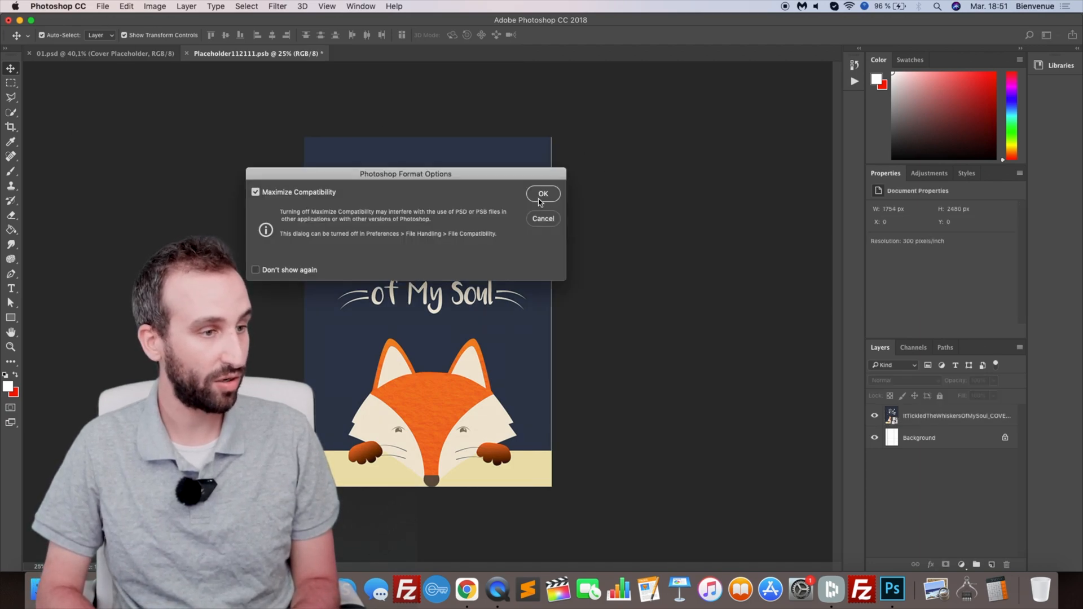
{"action": "left_click", "coordinate": [543, 195]}
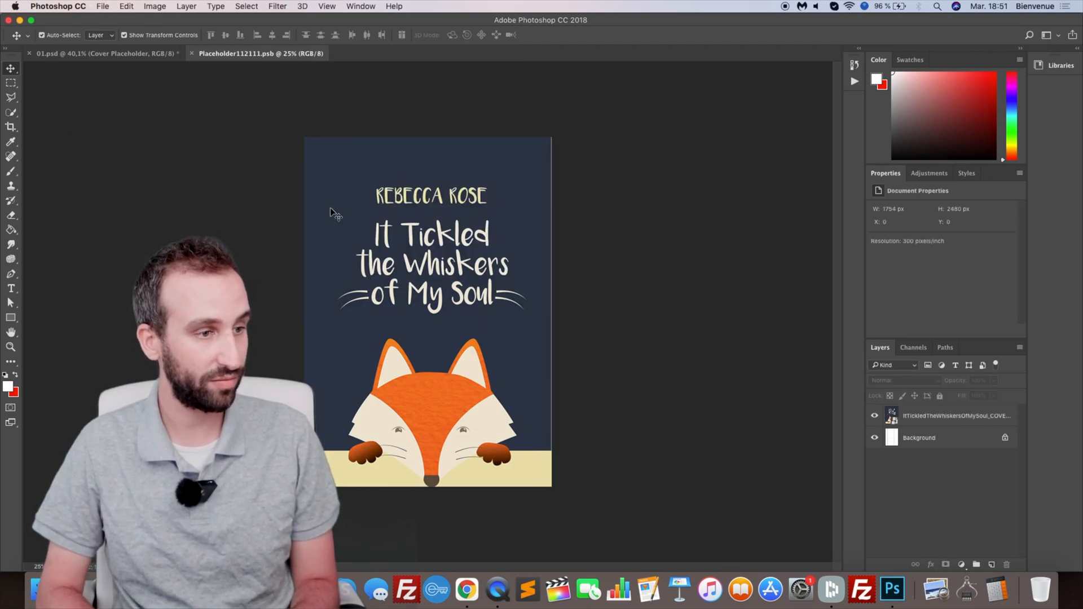
Step: Shift the cover artwork slightly right to cover the white strip at the page edge, and save the placeholder
{"action": "left_click", "coordinate": [444, 231]}
{"action": "left_click_drag", "start_coordinate": [444, 232], "coordinate": [447, 232]}
{"action": "left_click", "coordinate": [653, 274]}
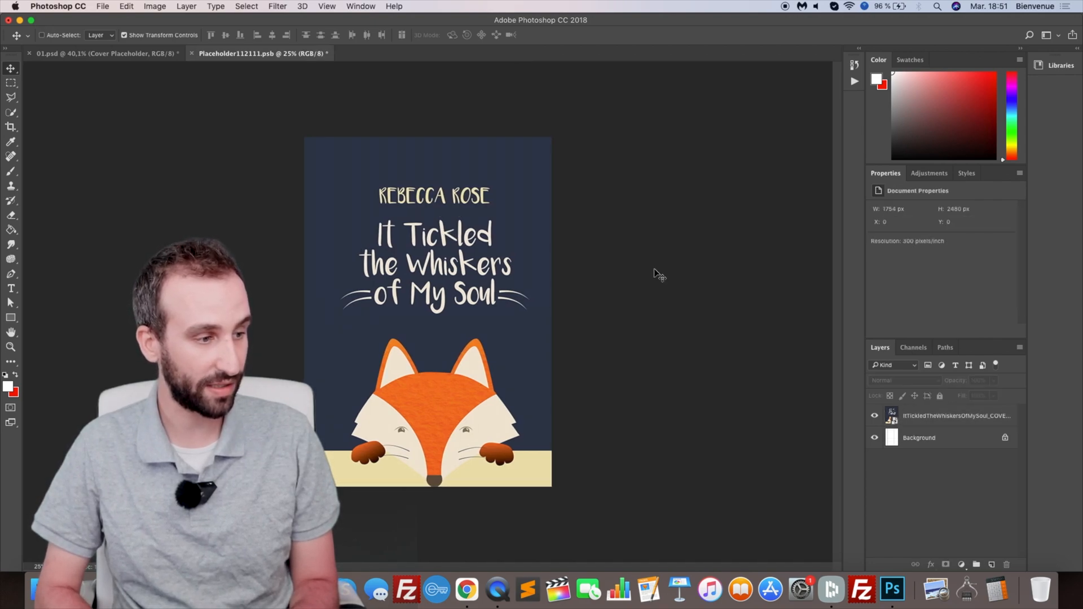
{"action": "key", "text": "super+s"}
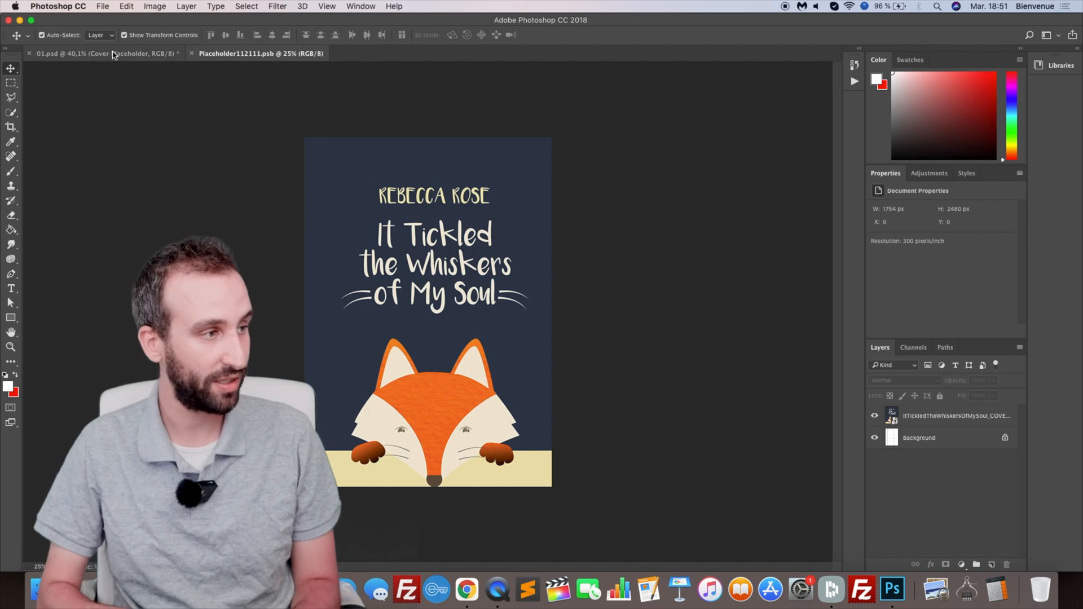
Step: Return to 01.psd and inspect the front cover on the standing and stacked books
{"action": "left_click", "coordinate": [115, 53]}
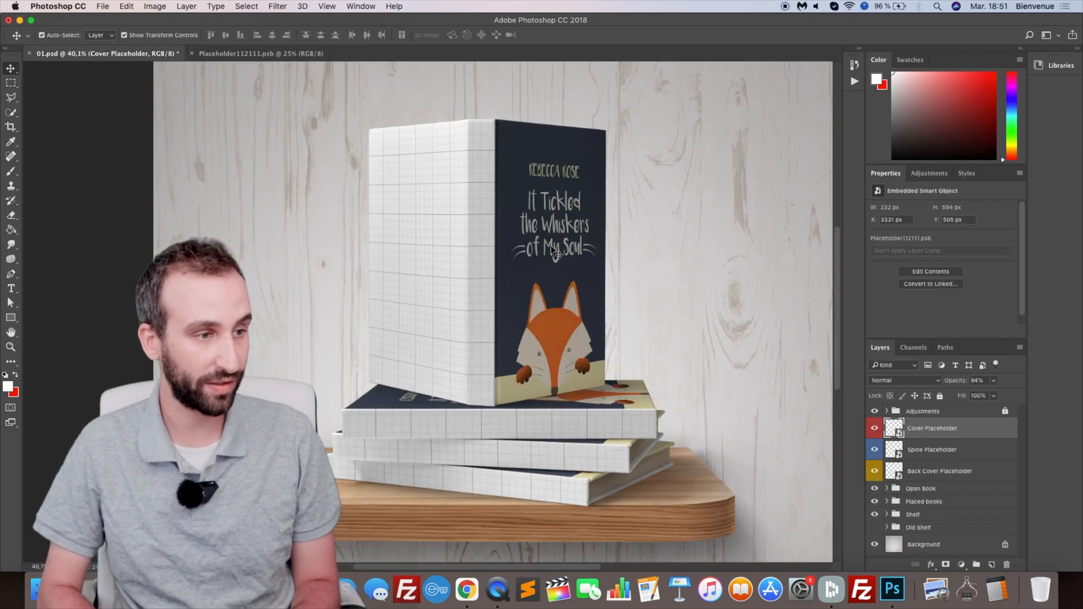
{"action": "scroll", "coordinate": [563, 168], "scroll_direction": "up", "scroll_amount": 3}
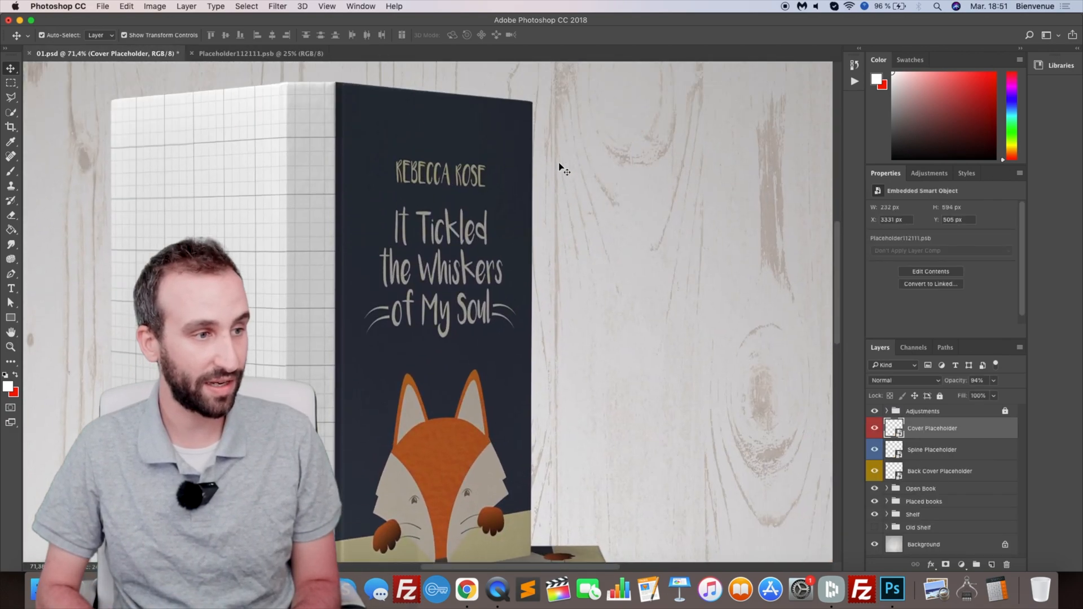
{"action": "scroll", "coordinate": [563, 168], "scroll_direction": "down", "scroll_amount": 5}
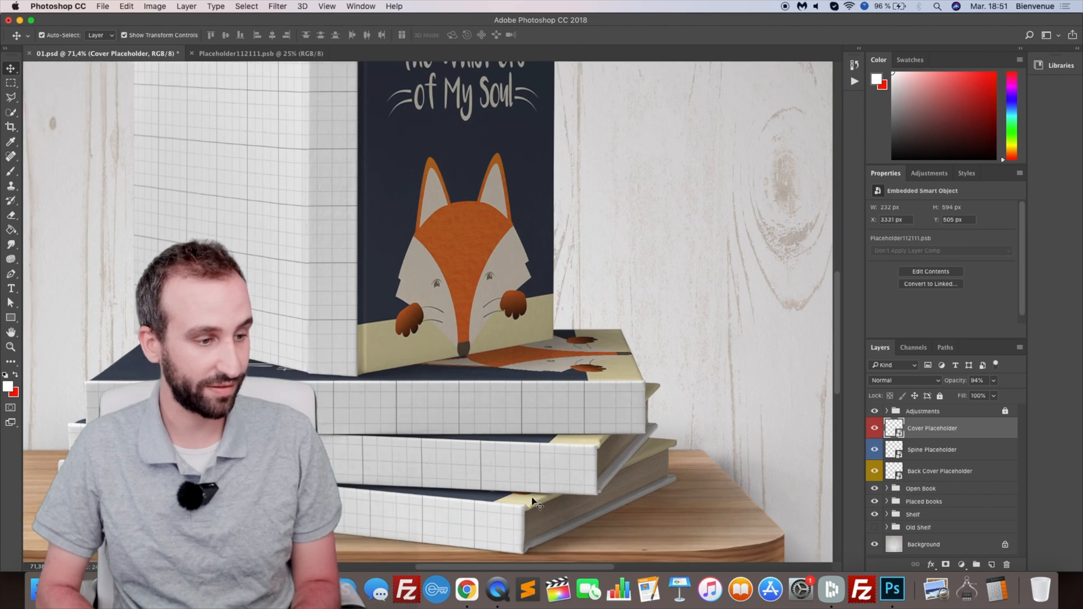
{"action": "scroll", "coordinate": [536, 504], "scroll_direction": "up", "scroll_amount": 2}
{"action": "scroll", "coordinate": [708, 433], "scroll_direction": "down", "scroll_amount": 3}
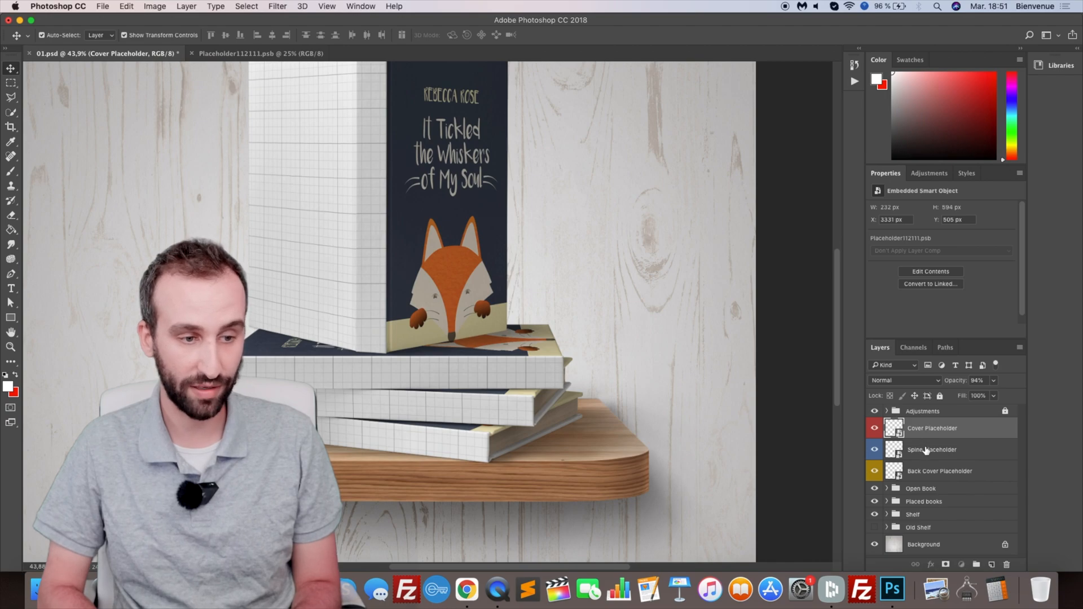
Step: Open the Spine Placeholder's contents, place the full cover artwork, enlarge it to about 32% and rotate it about 90° counterclockwise
{"action": "left_click", "coordinate": [931, 449]}
{"action": "double_click", "coordinate": [897, 451]}
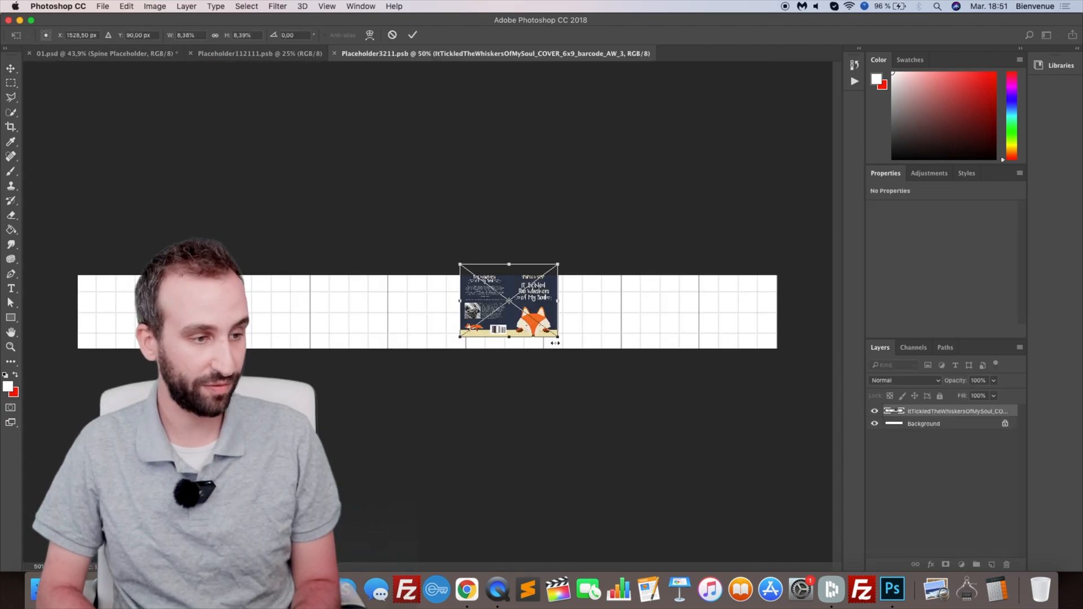
{"action": "left_click_drag", "start_coordinate": [556, 339], "coordinate": [834, 546]}
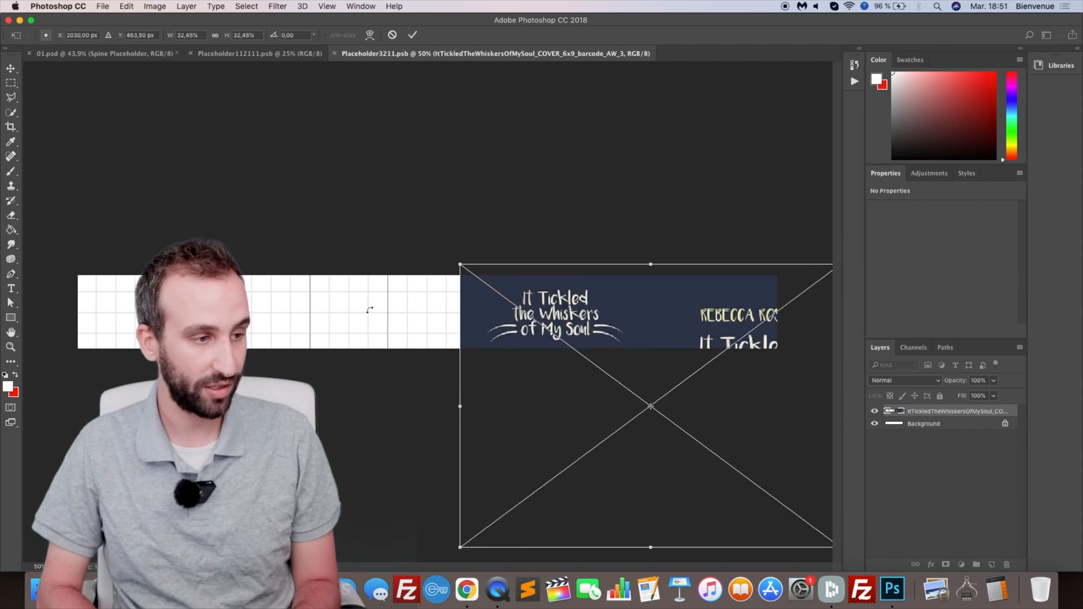
{"action": "left_click_drag", "start_coordinate": [560, 303], "coordinate": [260, 137]}
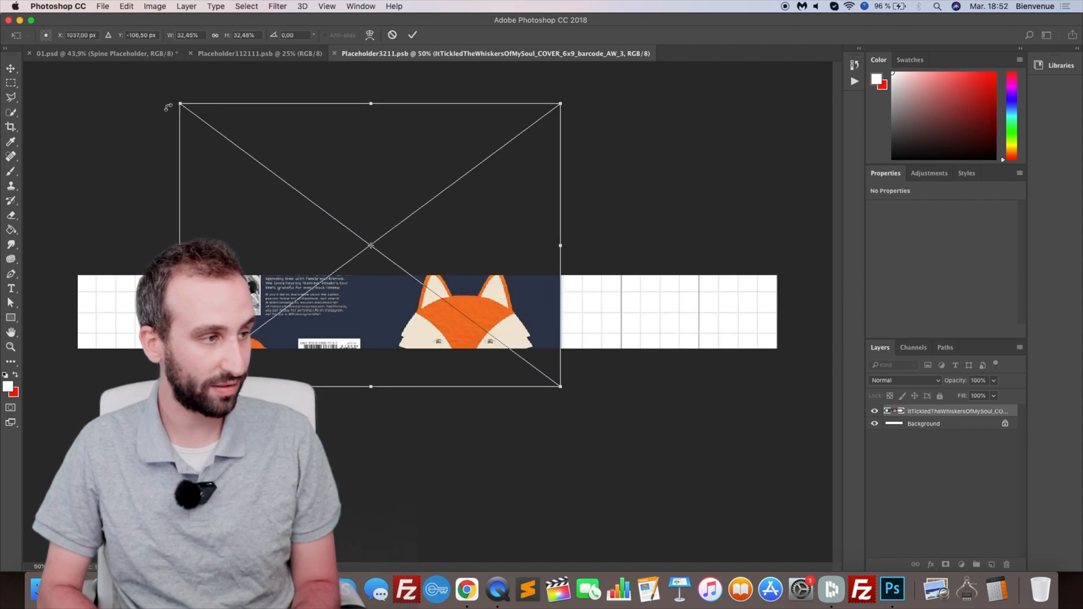
{"action": "left_click_drag", "start_coordinate": [168, 107], "coordinate": [280, 377]}
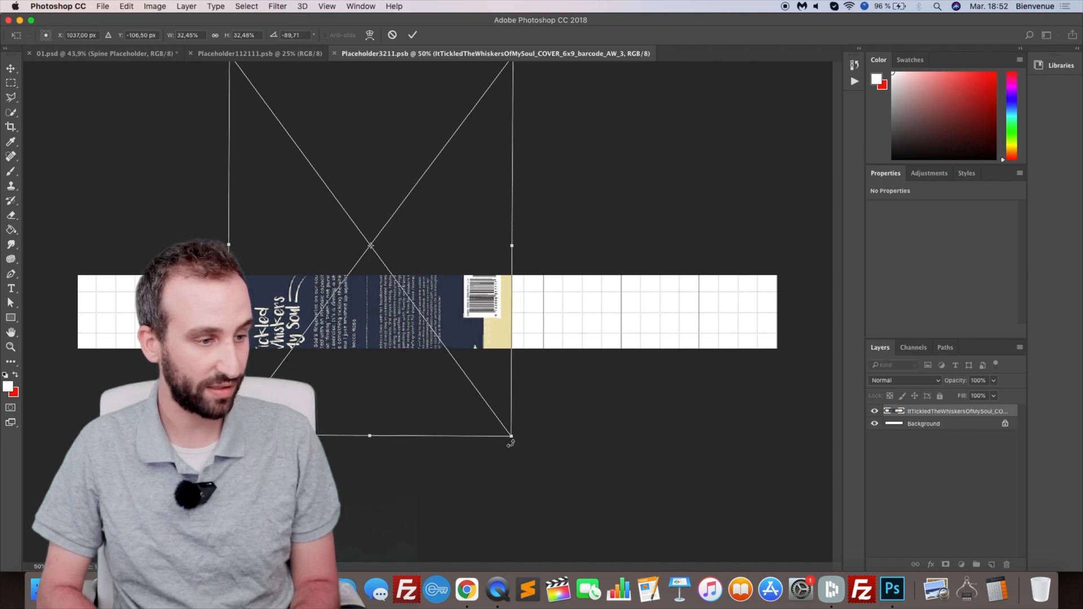
Step: Enlarge and position the rotated artwork so its plain blue and beige strip fills the spine placeholder, and apply the transform
{"action": "left_click_drag", "start_coordinate": [511, 443], "coordinate": [459, 222]}
{"action": "left_click_drag", "start_coordinate": [532, 244], "coordinate": [491, 516]}
{"action": "left_click_drag", "start_coordinate": [547, 232], "coordinate": [688, 80]}
{"action": "left_click_drag", "start_coordinate": [648, 243], "coordinate": [600, 206]}
{"action": "key", "text": "Return"}
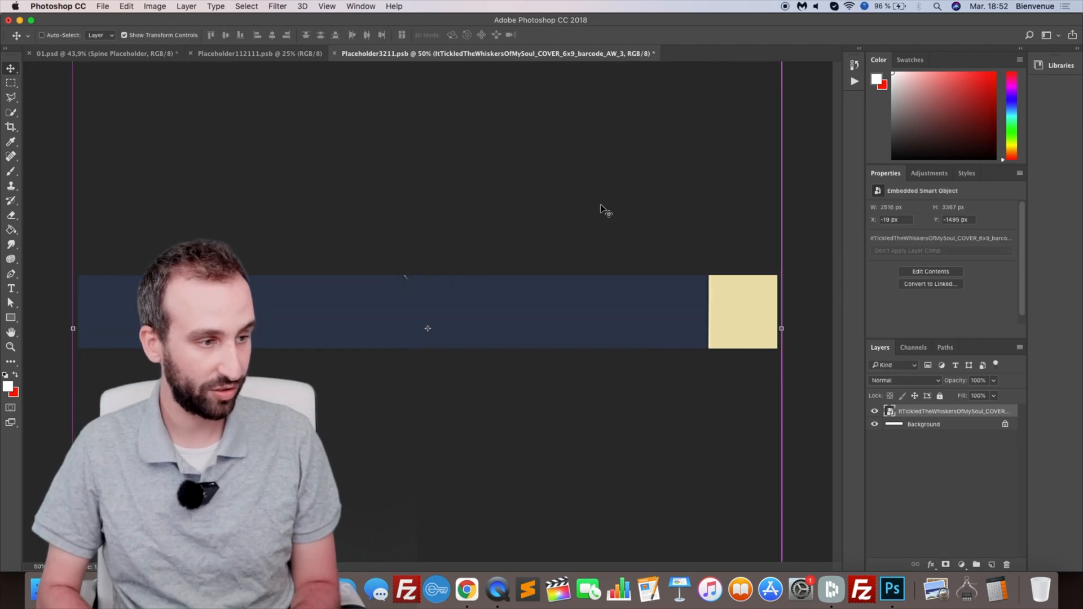
Step: Save the spine placeholder
{"action": "key", "text": "super+s"}
{"action": "left_click", "coordinate": [542, 193]}
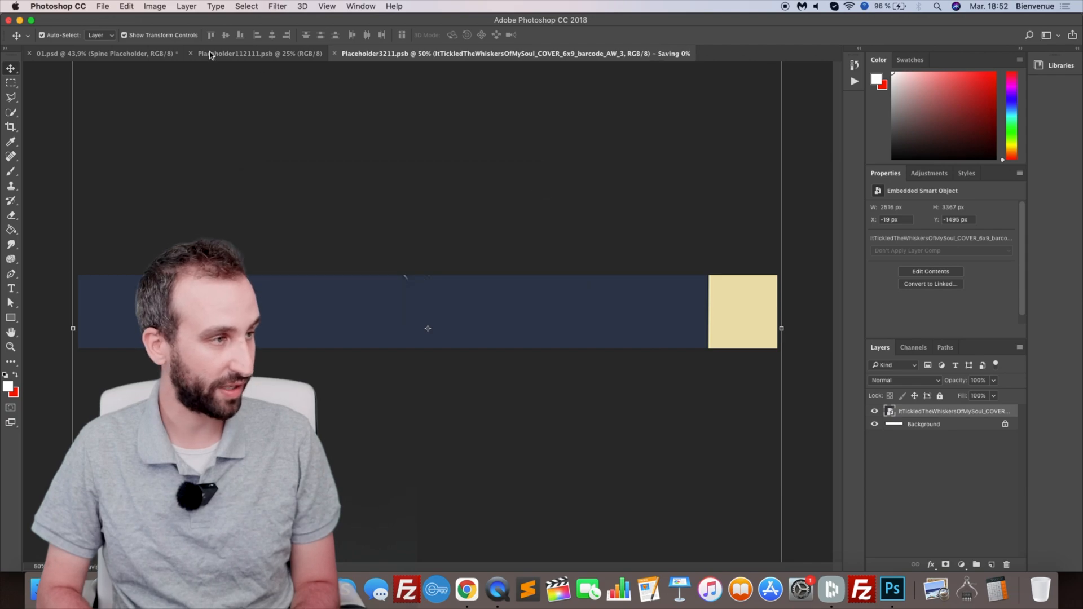
{"action": "left_click", "coordinate": [102, 6]}
{"action": "left_click", "coordinate": [409, 135]}
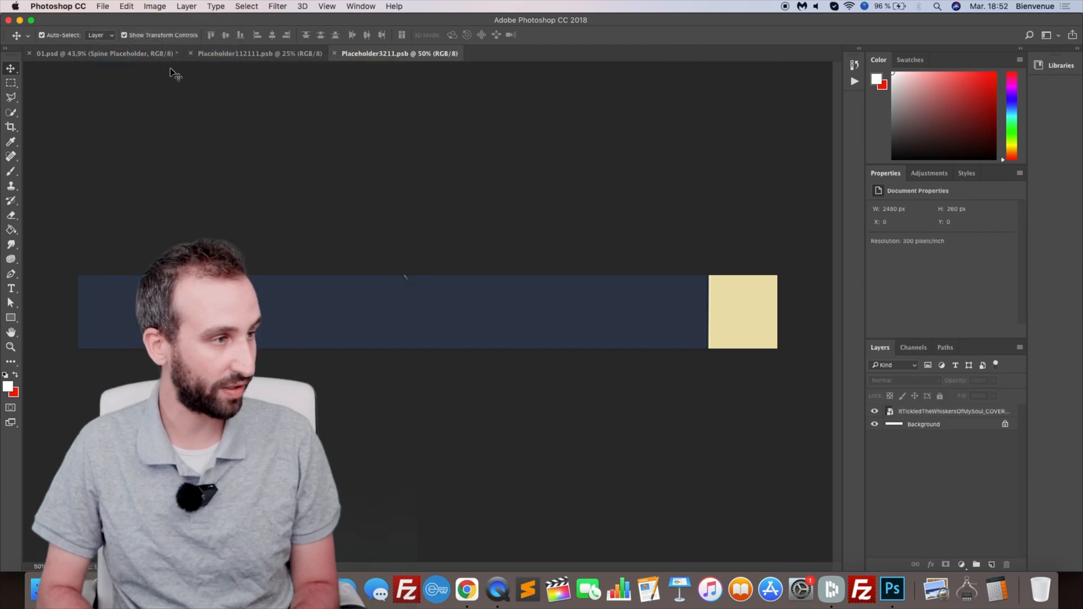
Step: Return to 01.psd and examine how the spine's beige band lines up with the front cover
{"action": "left_click", "coordinate": [141, 54]}
{"action": "scroll", "coordinate": [454, 181], "scroll_direction": "up", "scroll_amount": 5}
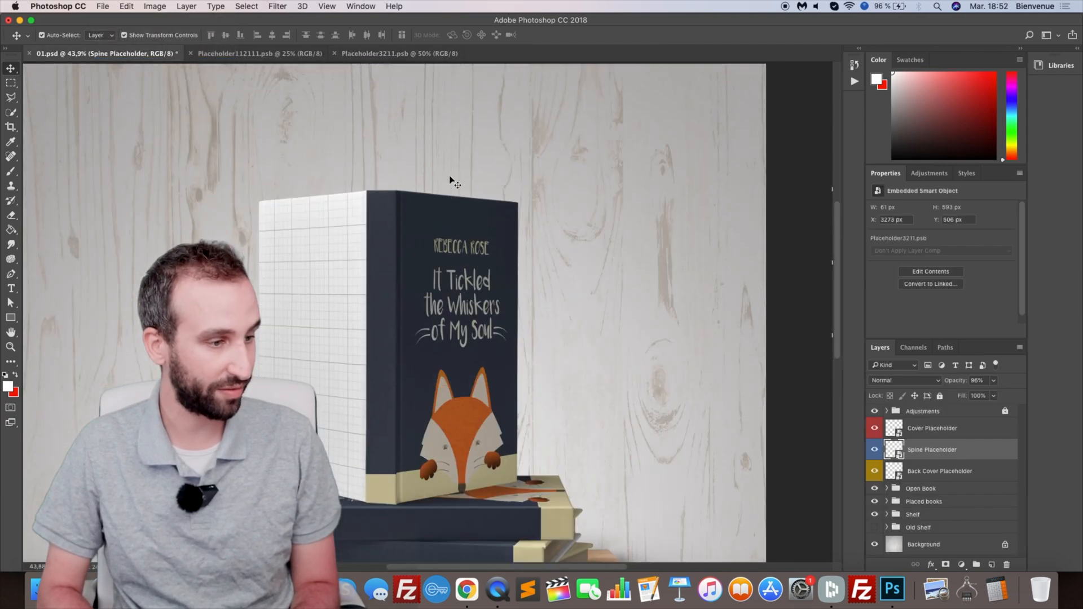
{"action": "scroll", "coordinate": [444, 447], "scroll_direction": "down", "scroll_amount": 3}
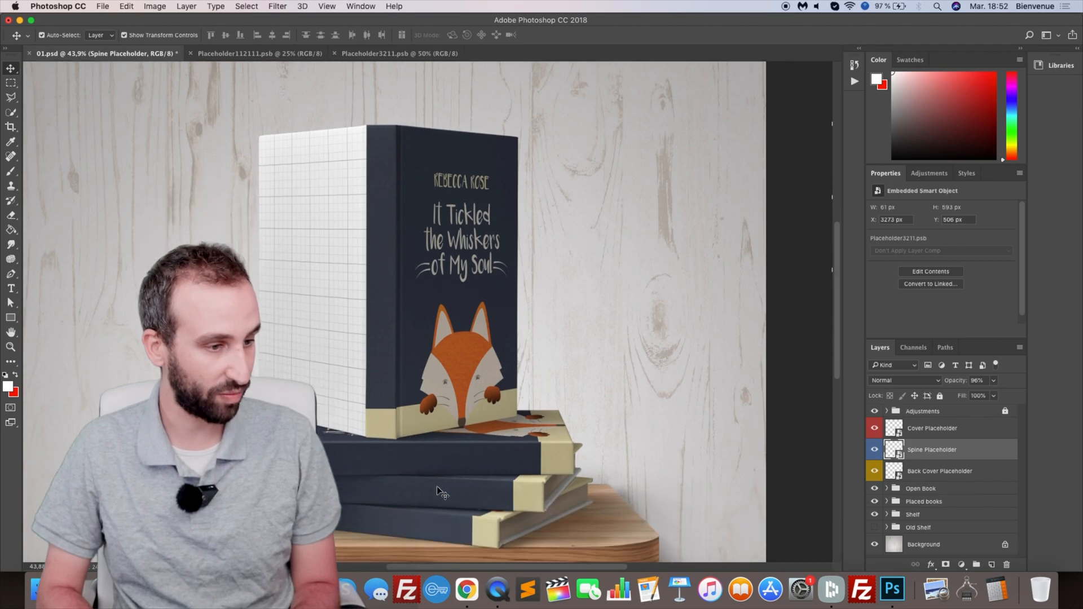
{"action": "scroll", "coordinate": [437, 486], "scroll_direction": "down", "scroll_amount": 2}
{"action": "scroll", "coordinate": [367, 392], "scroll_direction": "up", "scroll_amount": 3}
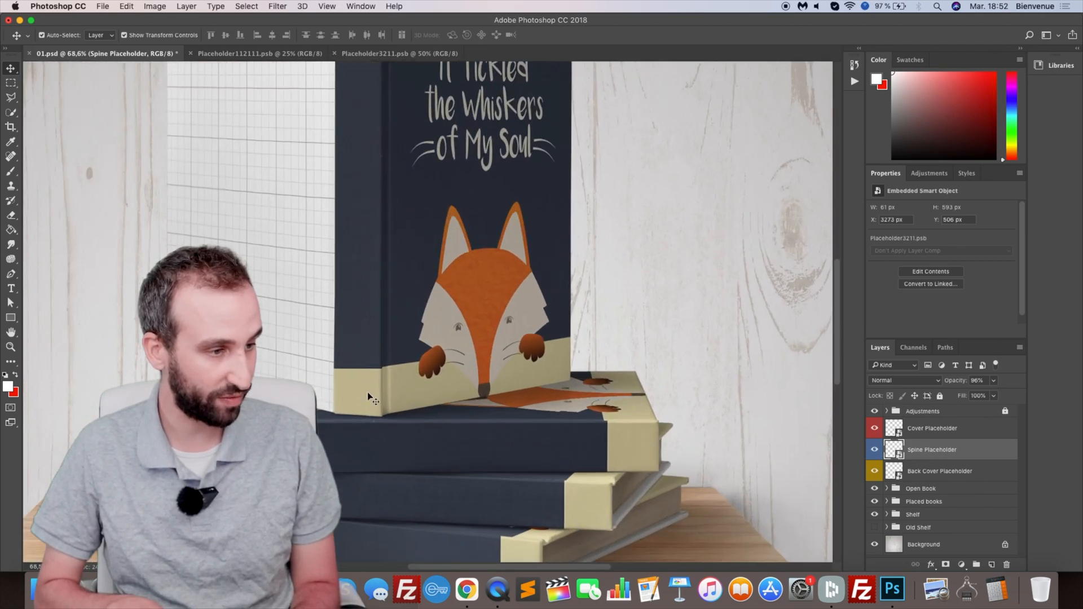
Step: Nudge the spine artwork left to X -31 px, save the placeholder and check the band alignment in 01.psd
{"action": "left_click", "coordinate": [395, 53]}
{"action": "left_click", "coordinate": [536, 295]}
{"action": "key", "text": "Left"}
{"action": "key", "text": "Left"}
{"action": "key", "text": "Left"}
{"action": "key", "text": "Left"}
{"action": "key", "text": "Left"}
{"action": "key", "text": "Left"}
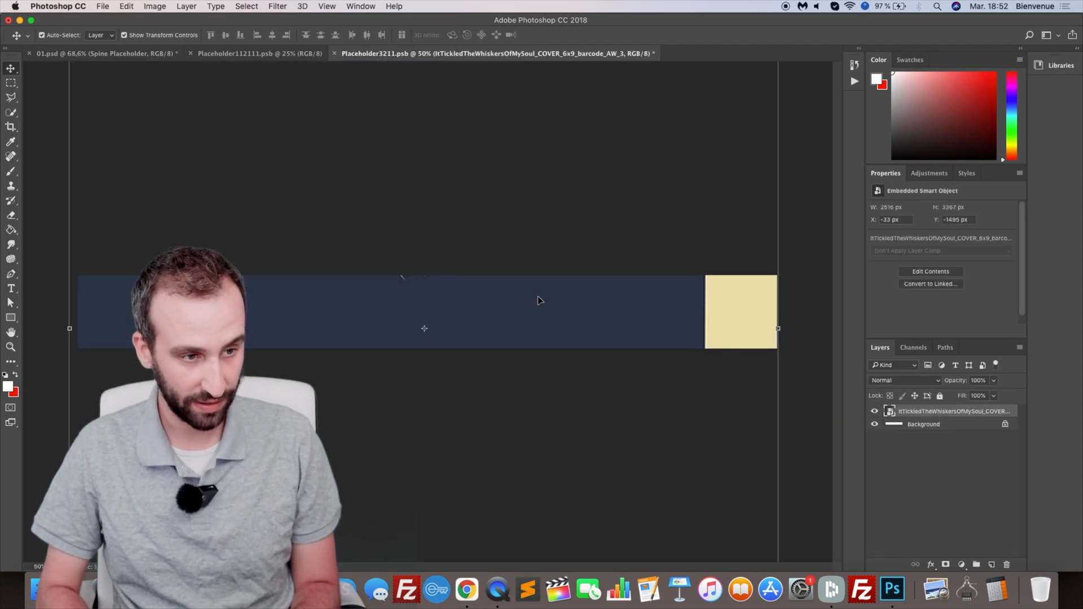
{"action": "key", "text": "super+s"}
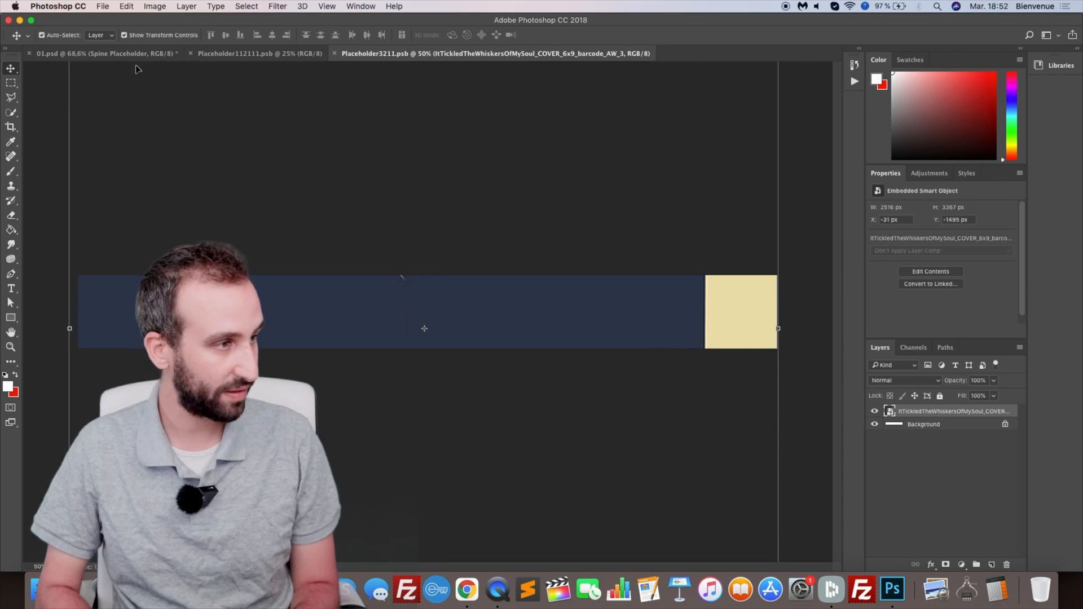
{"action": "left_click", "coordinate": [135, 54]}
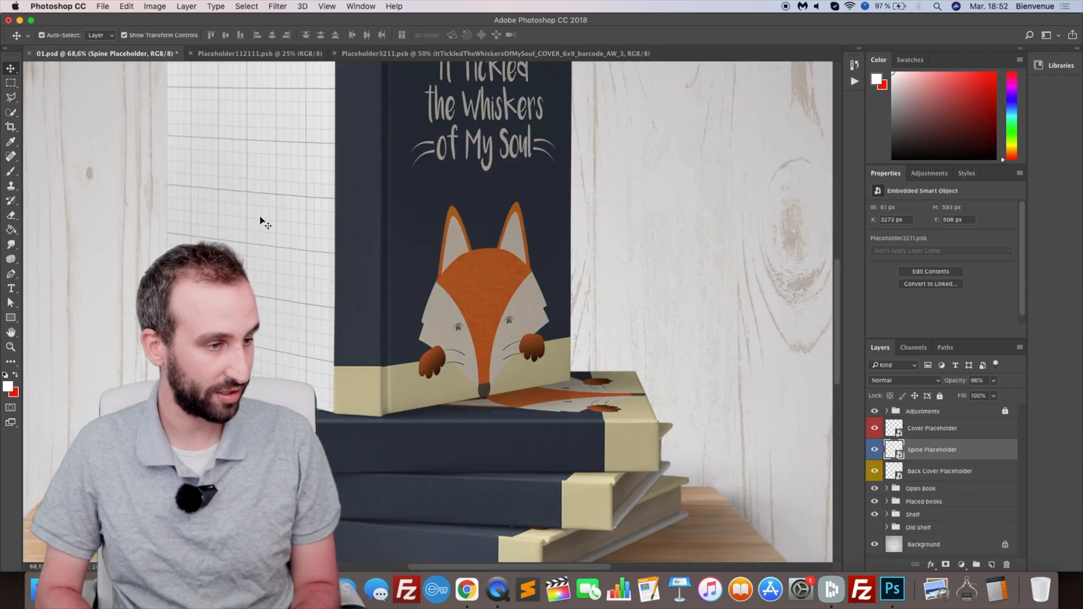
{"action": "scroll", "coordinate": [505, 273], "scroll_direction": "down", "scroll_amount": 1}
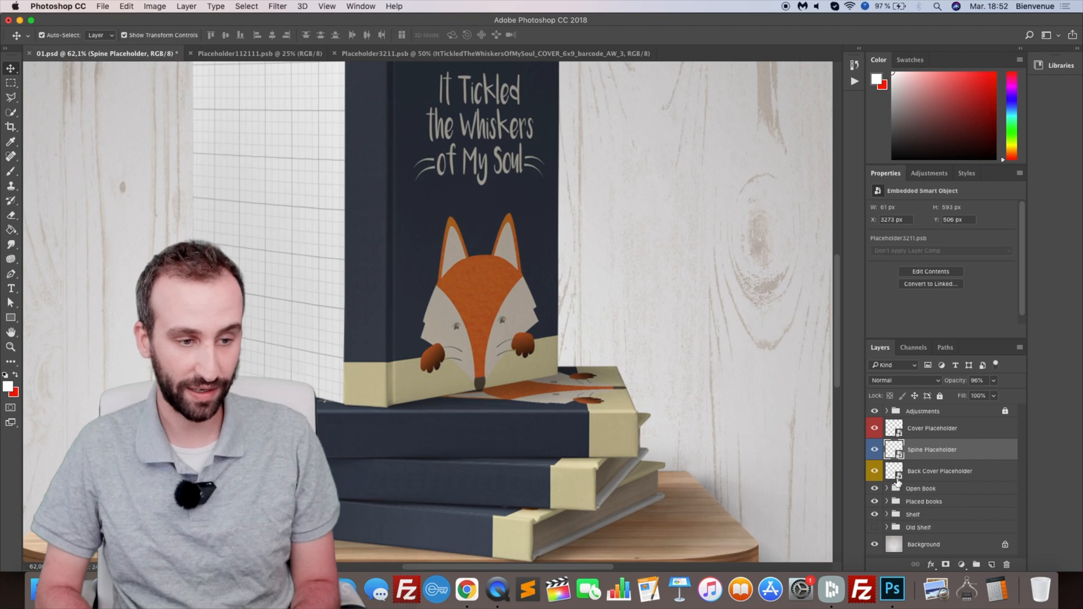
Step: Place the full cover artwork in the Back Cover Placeholder, enlarge it to about 82.5%, fit the back cover to the canvas and apply
{"action": "double_click", "coordinate": [899, 478]}
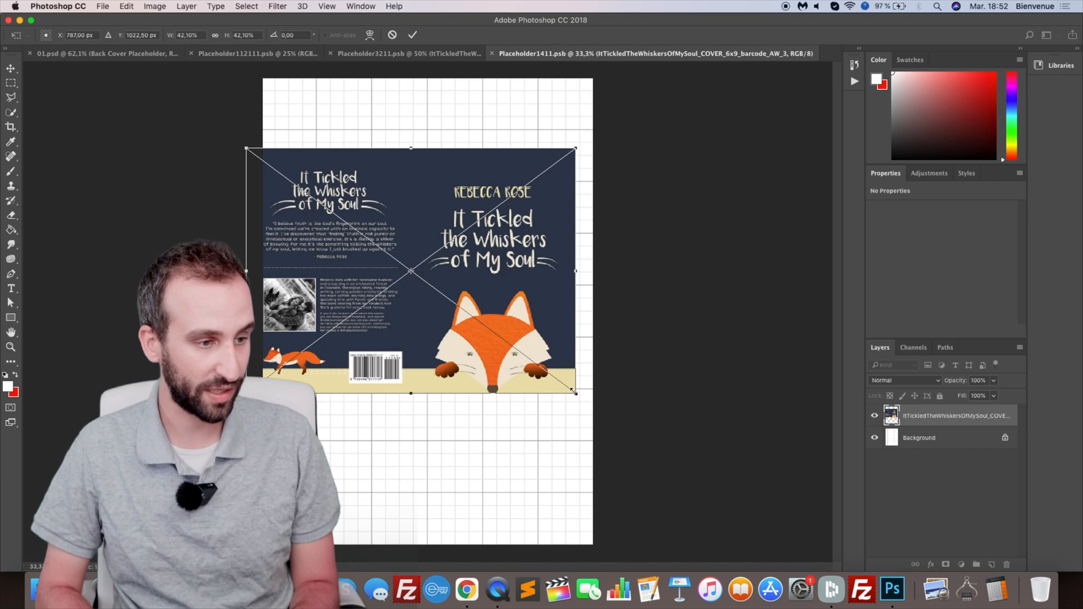
{"action": "left_click_drag", "start_coordinate": [573, 390], "coordinate": [891, 607]}
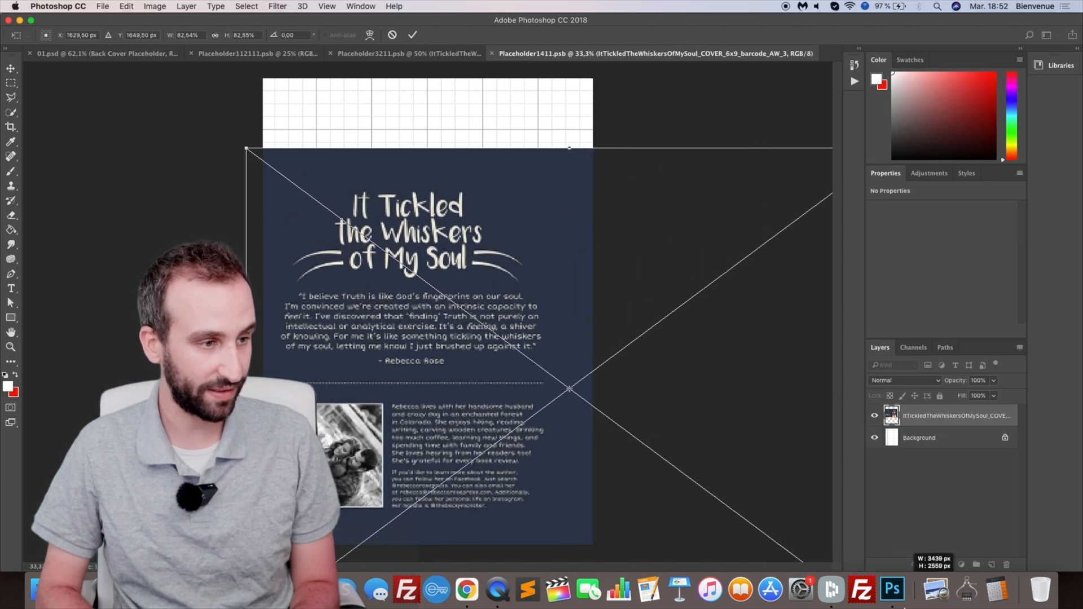
{"action": "left_click_drag", "start_coordinate": [491, 399], "coordinate": [483, 319]}
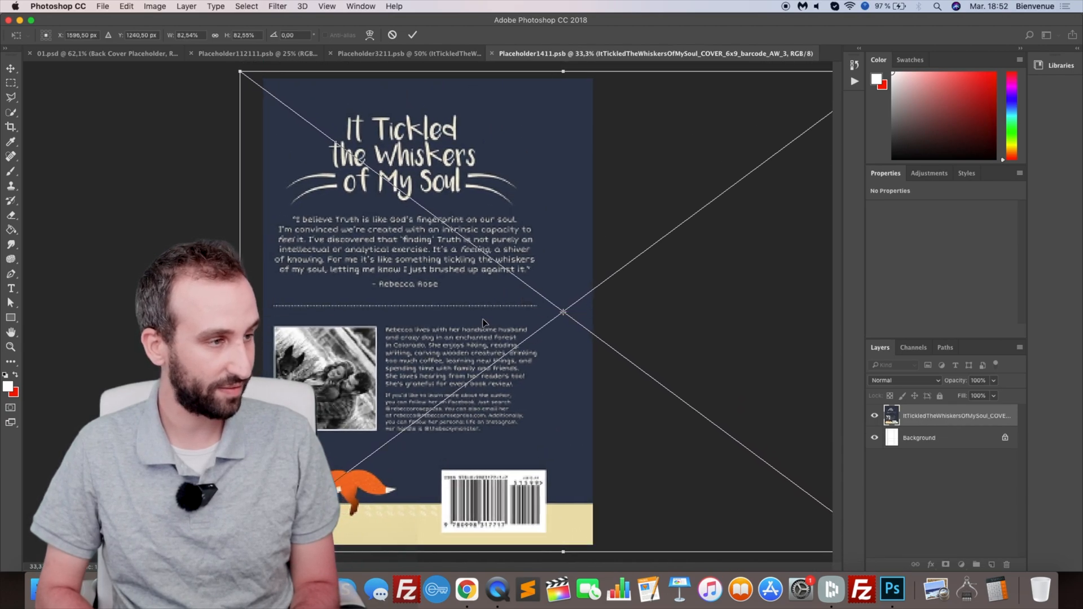
{"action": "left_click", "coordinate": [11, 69]}
{"action": "left_click", "coordinate": [634, 201]}
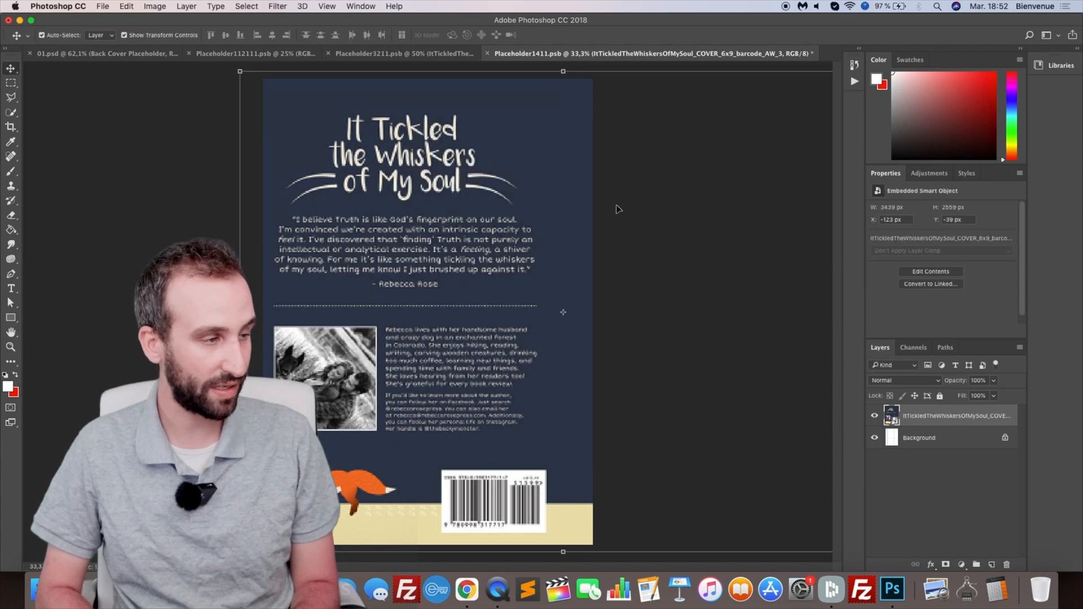
Step: Save the back cover placeholder with maximum compatibility and return to 01.psd
{"action": "key", "text": "super+s"}
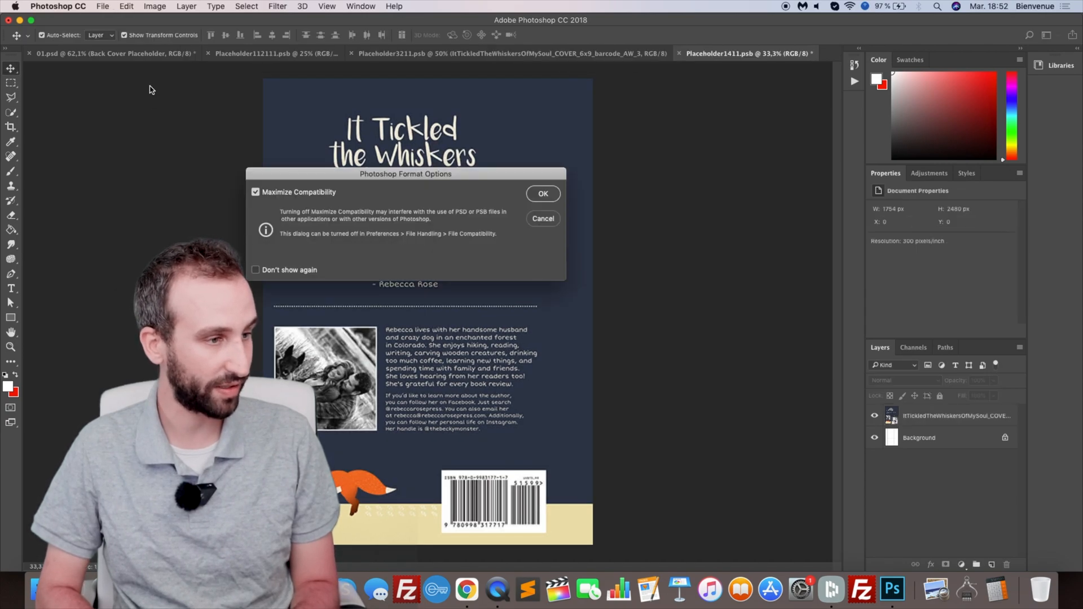
{"action": "left_click", "coordinate": [542, 193]}
{"action": "left_click", "coordinate": [93, 54]}
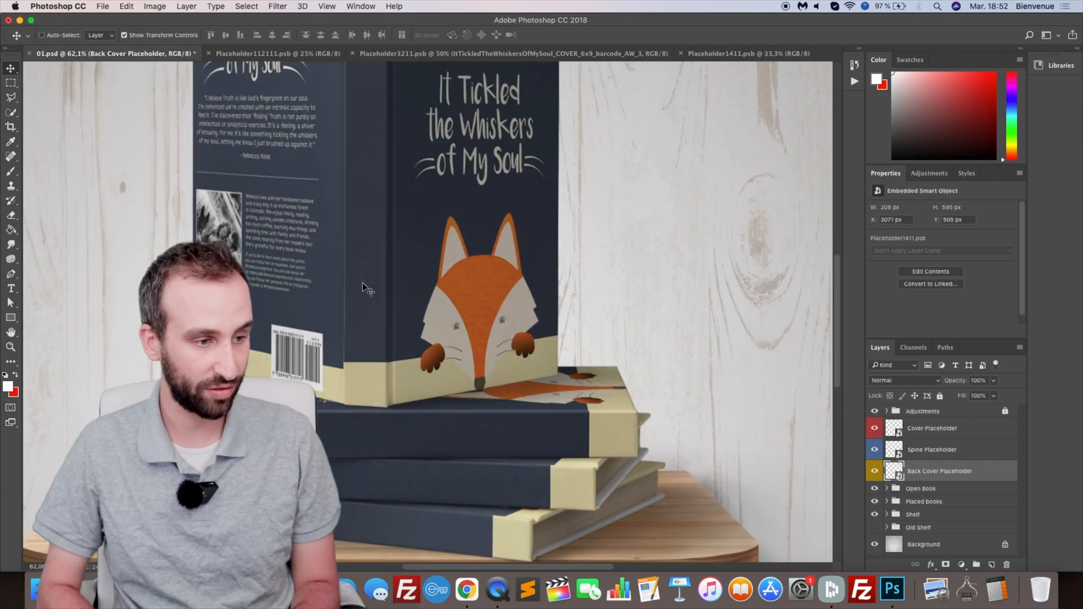
Step: Examine the complete book mockup in 01.psd, including a close look at the upper edges where the covers meet the spine
{"action": "scroll", "coordinate": [482, 354], "scroll_direction": "up", "scroll_amount": 2}
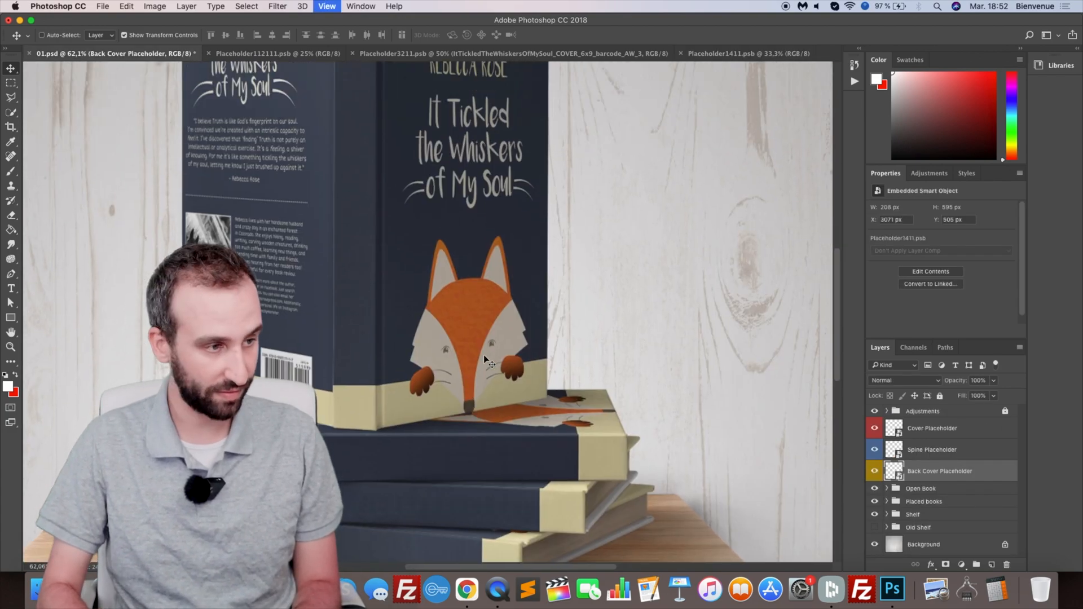
{"action": "key", "text": "super+minus"}
{"action": "key", "text": "super+minus"}
{"action": "key", "text": "super+minus"}
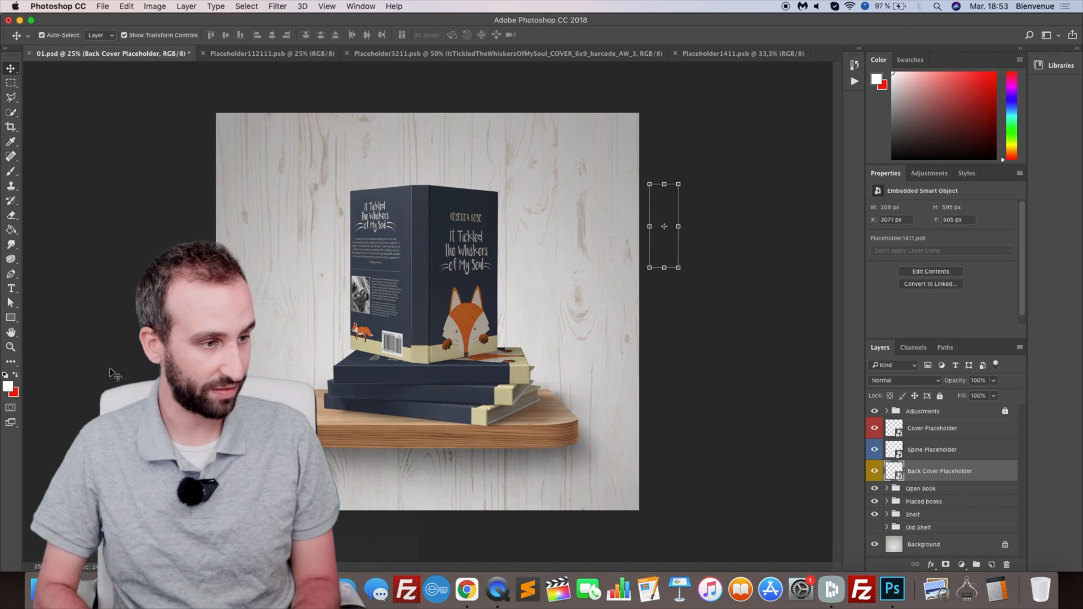
{"action": "left_click", "coordinate": [110, 373]}
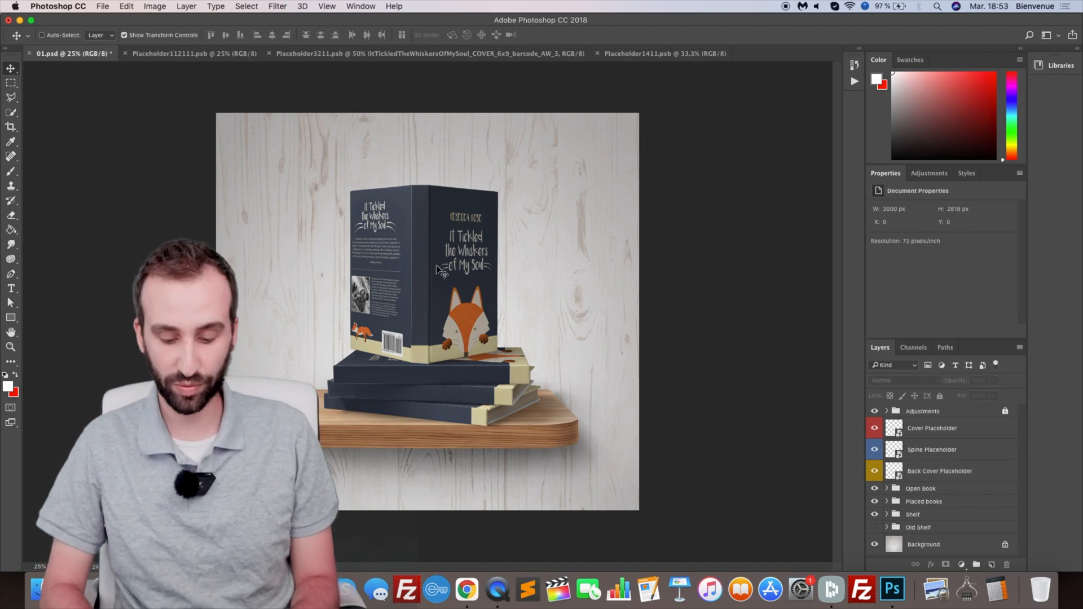
{"action": "key", "text": "super+plus"}
{"action": "key", "text": "super+plus"}
{"action": "key", "text": "super+plus"}
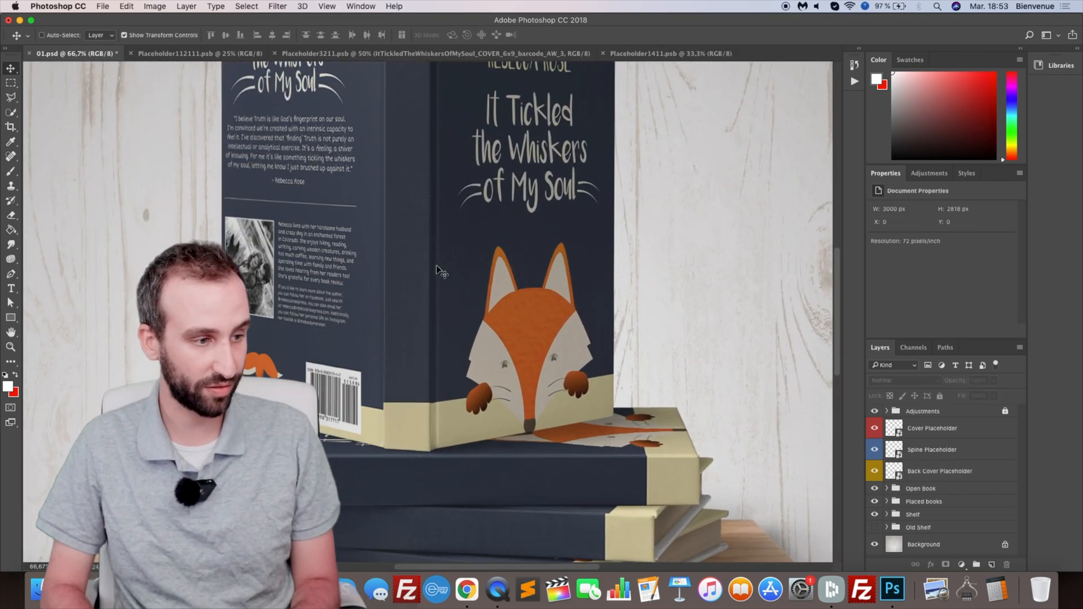
{"action": "key", "text": "super+plus"}
{"action": "scroll", "coordinate": [440, 270], "scroll_direction": "up", "scroll_amount": 10}
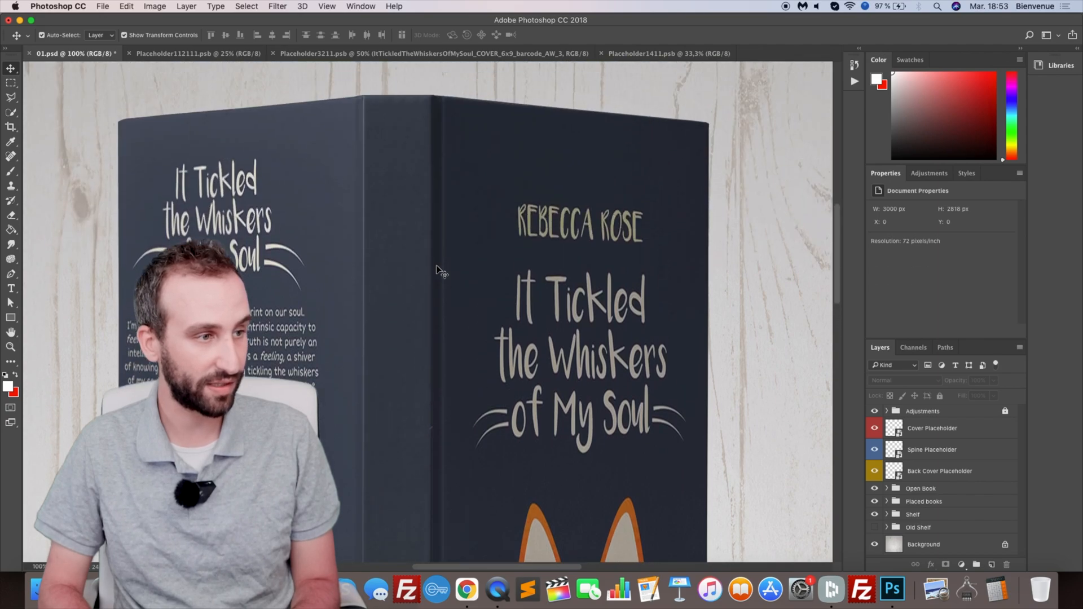
{"action": "key", "text": "super+plus"}
{"action": "key", "text": "super+plus"}
{"action": "scroll", "coordinate": [436, 265], "scroll_direction": "up", "scroll_amount": 10}
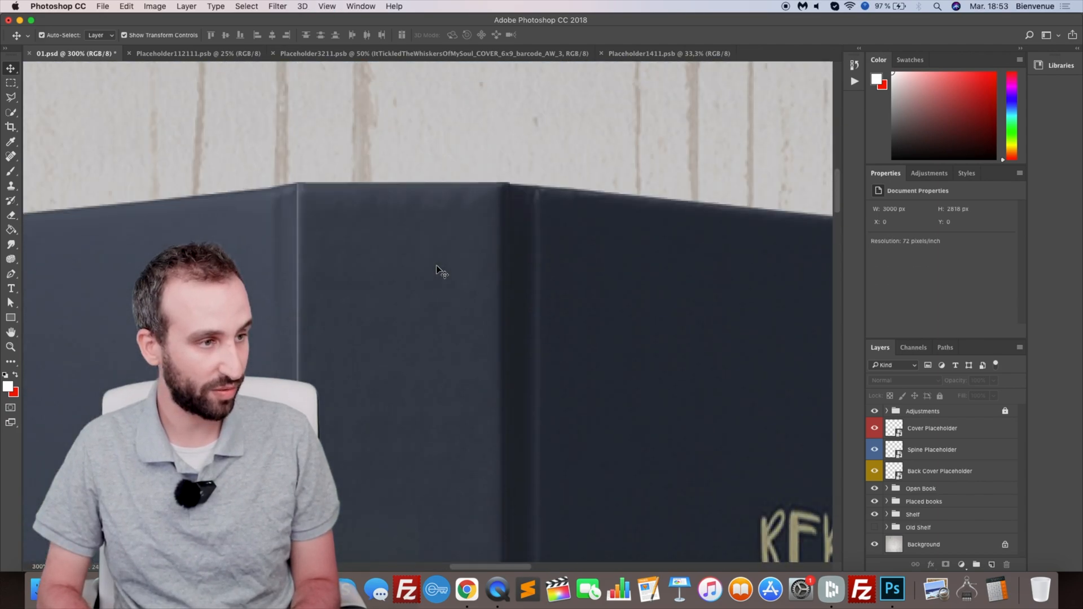
{"action": "scroll", "coordinate": [549, 286], "scroll_direction": "down", "scroll_amount": 5}
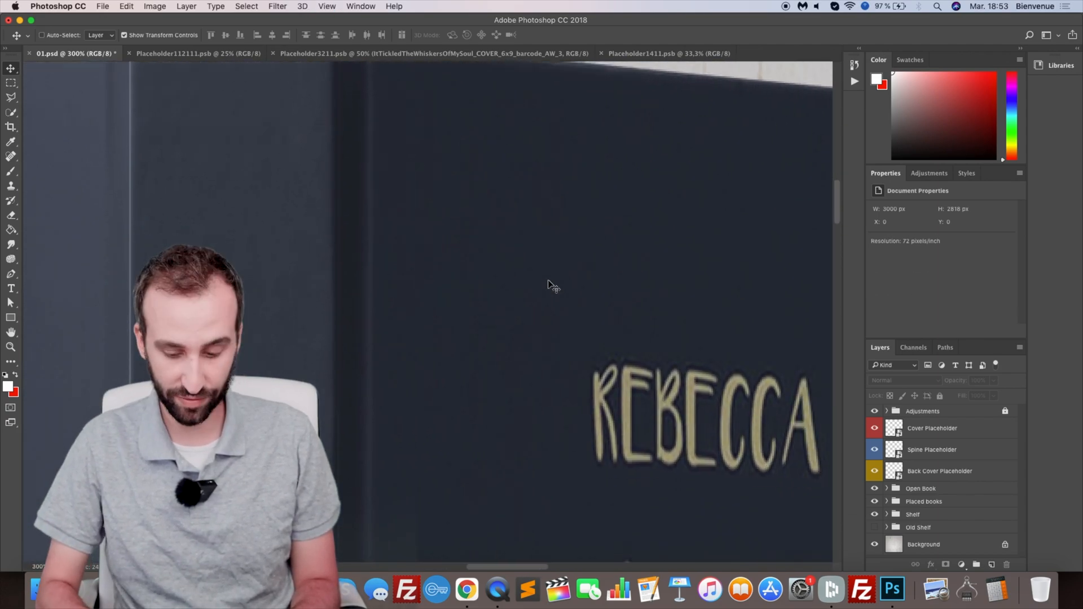
Step: Inspect the front cover's fox, the beige band around the standing book and the spines of the stacked books in 01.psd
{"action": "key", "text": "super+minus"}
{"action": "key", "text": "super+minus"}
{"action": "scroll", "coordinate": [552, 286], "scroll_direction": "down", "scroll_amount": 7}
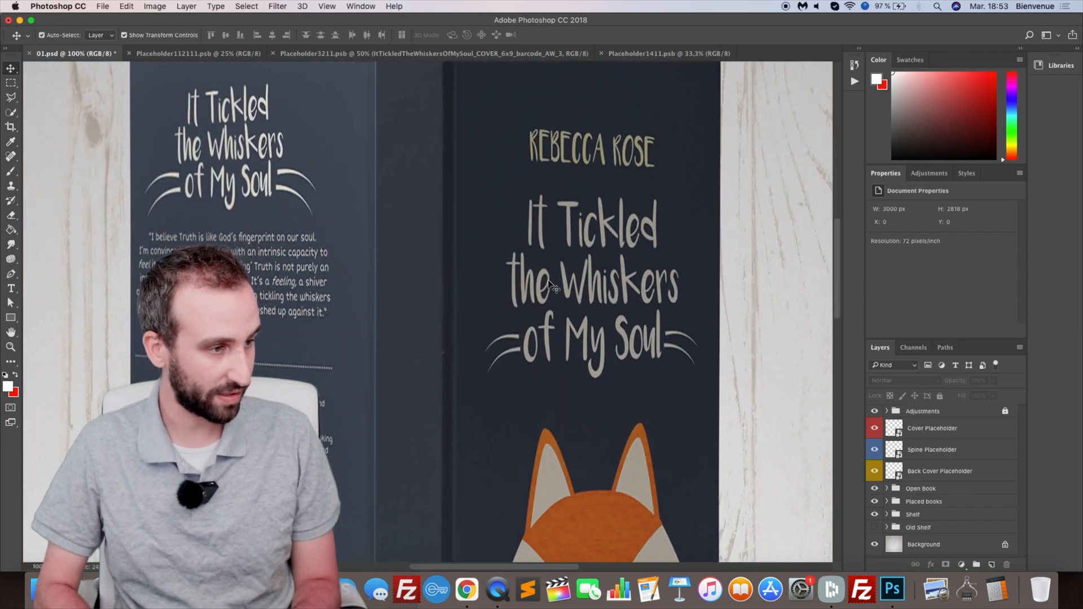
{"action": "scroll", "coordinate": [592, 377], "scroll_direction": "down", "scroll_amount": 9}
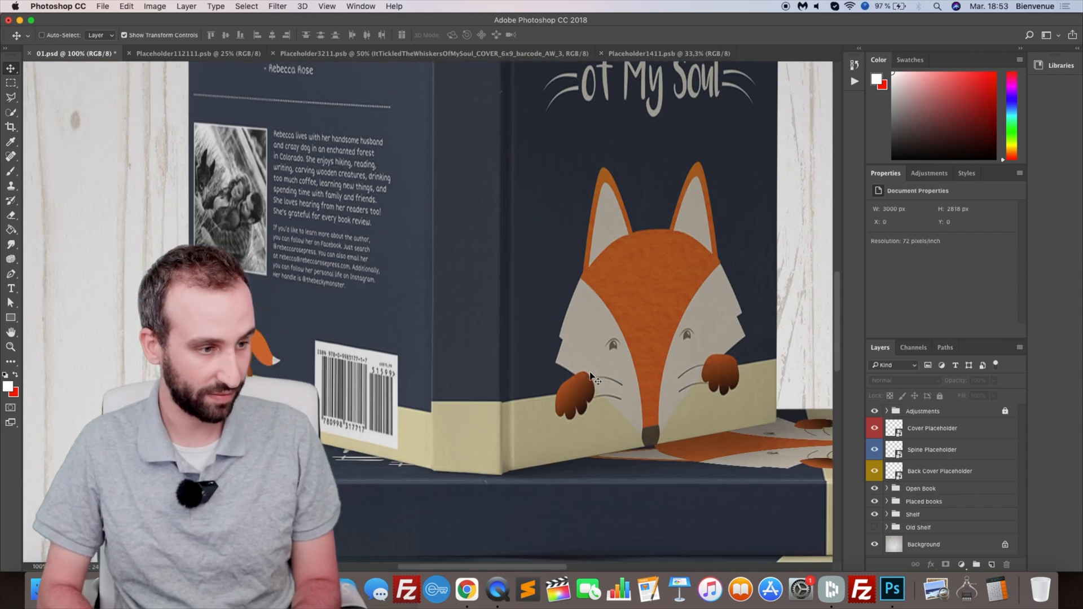
{"action": "scroll", "coordinate": [459, 421], "scroll_direction": "down", "scroll_amount": 3}
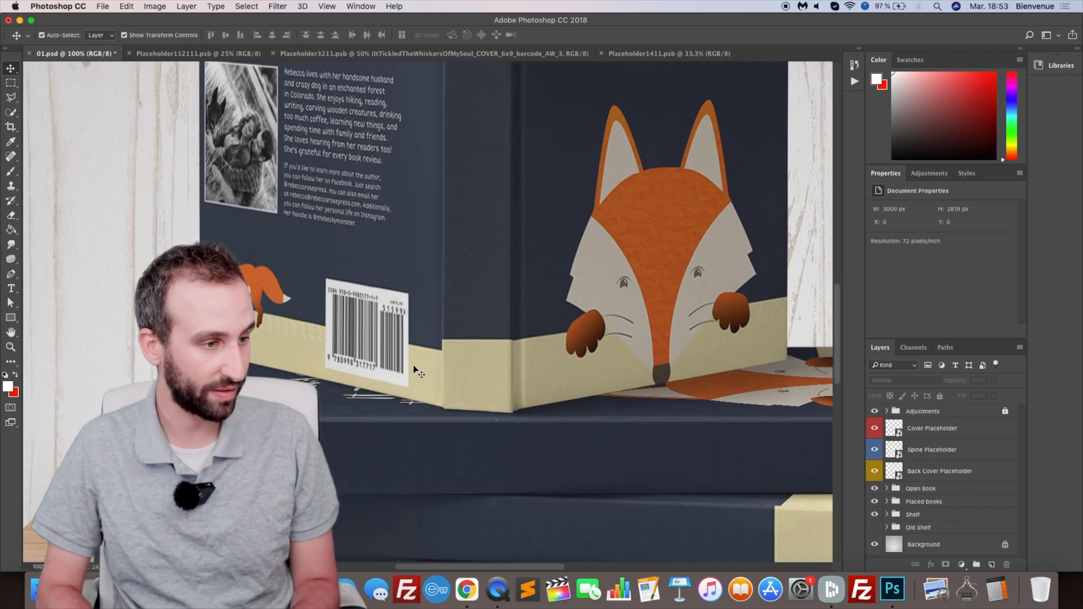
{"action": "scroll", "coordinate": [477, 364], "scroll_direction": "down", "scroll_amount": 8}
{"action": "scroll", "coordinate": [477, 364], "scroll_direction": "right", "scroll_amount": 10}
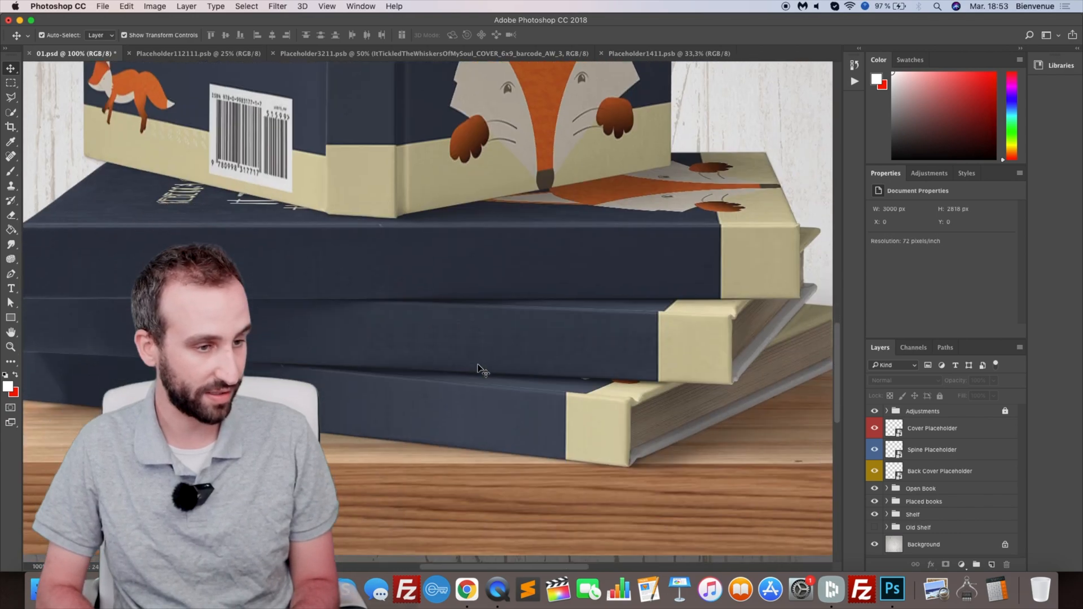
{"action": "key", "text": "super+minus"}
{"action": "key", "text": "super+minus"}
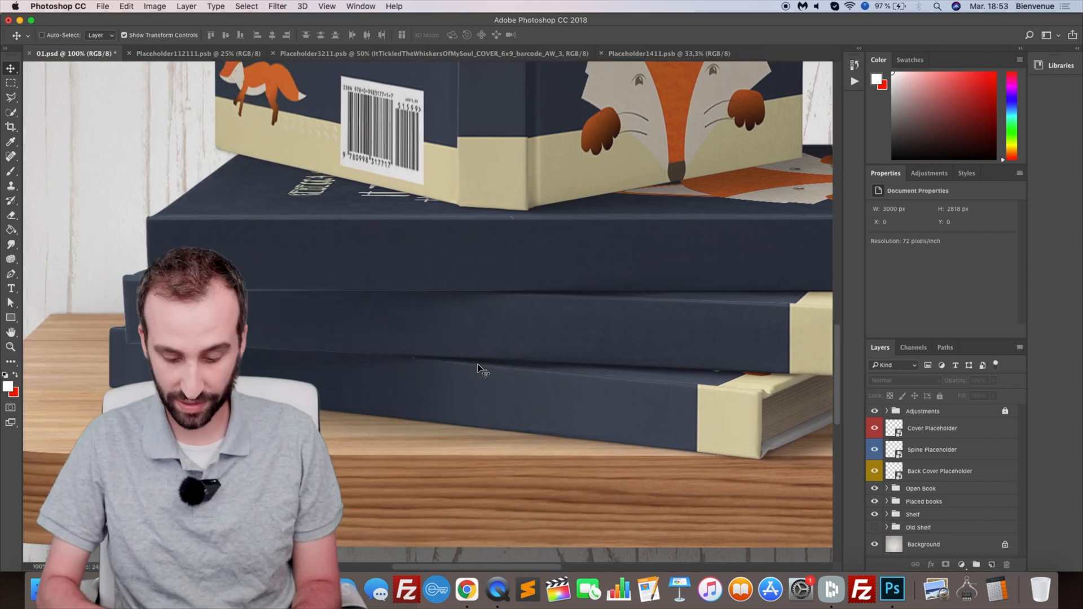
{"action": "key", "text": "super+minus"}
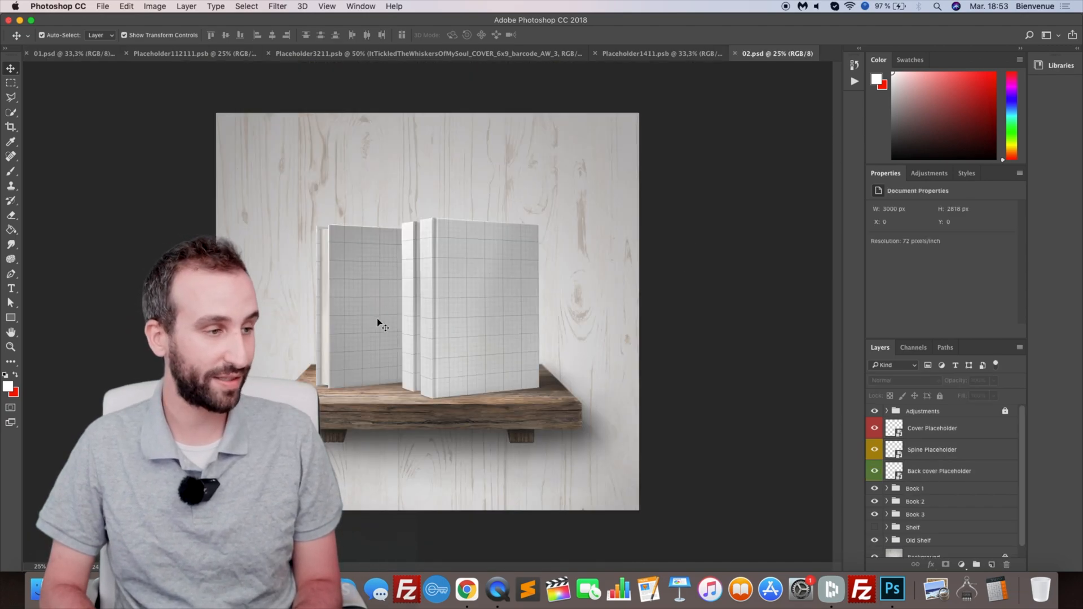
Step: Open 02.psd and examine its blank upright books and wooden shelf
{"action": "key", "text": "super+plus"}
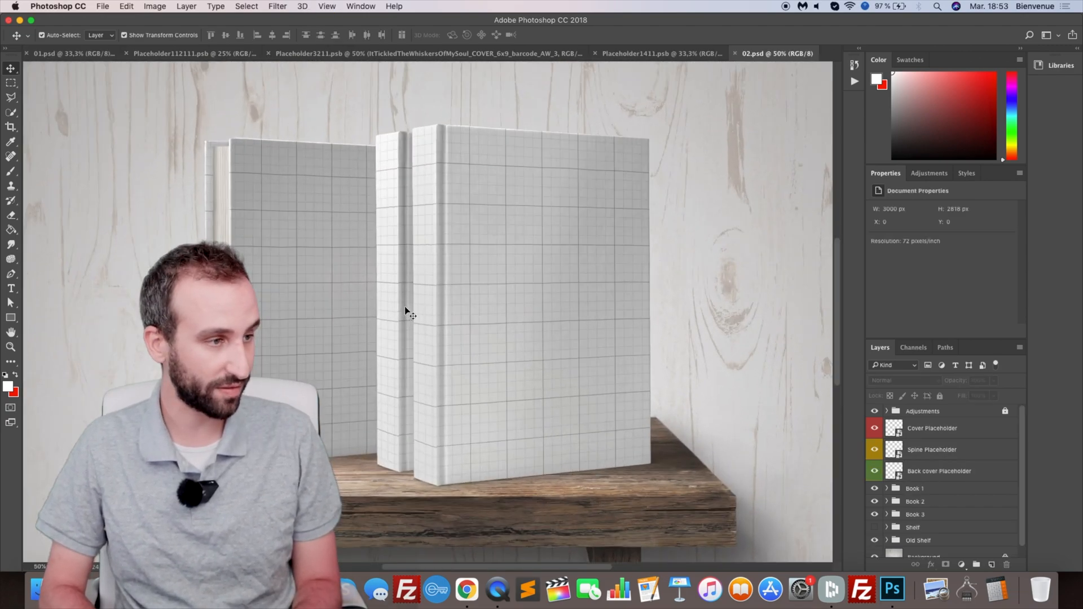
{"action": "scroll", "coordinate": [333, 316], "scroll_direction": "down", "scroll_amount": 5}
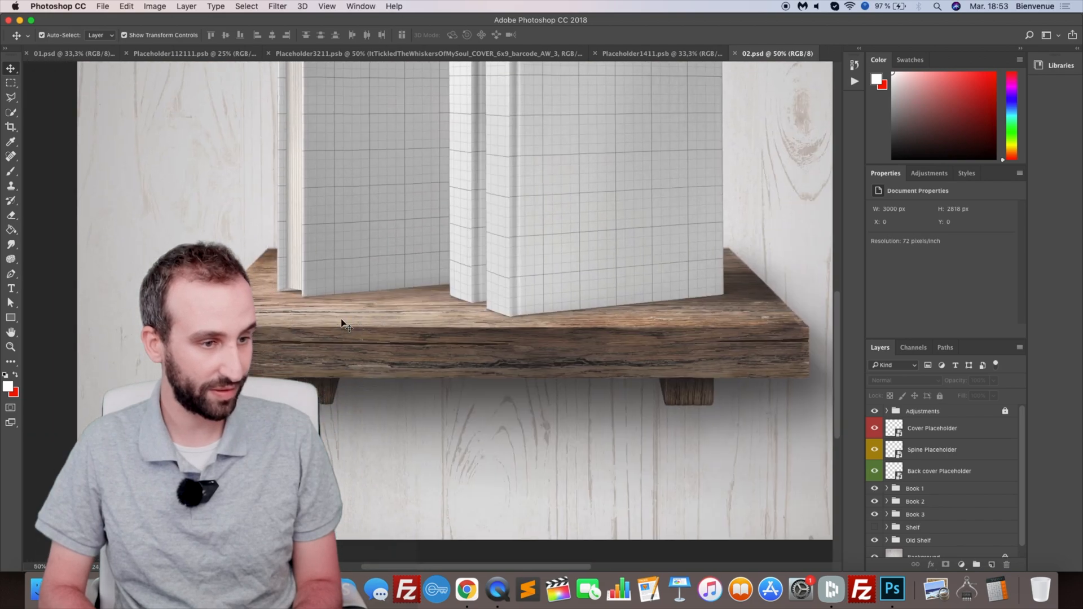
{"action": "scroll", "coordinate": [340, 319], "scroll_direction": "up", "scroll_amount": 5}
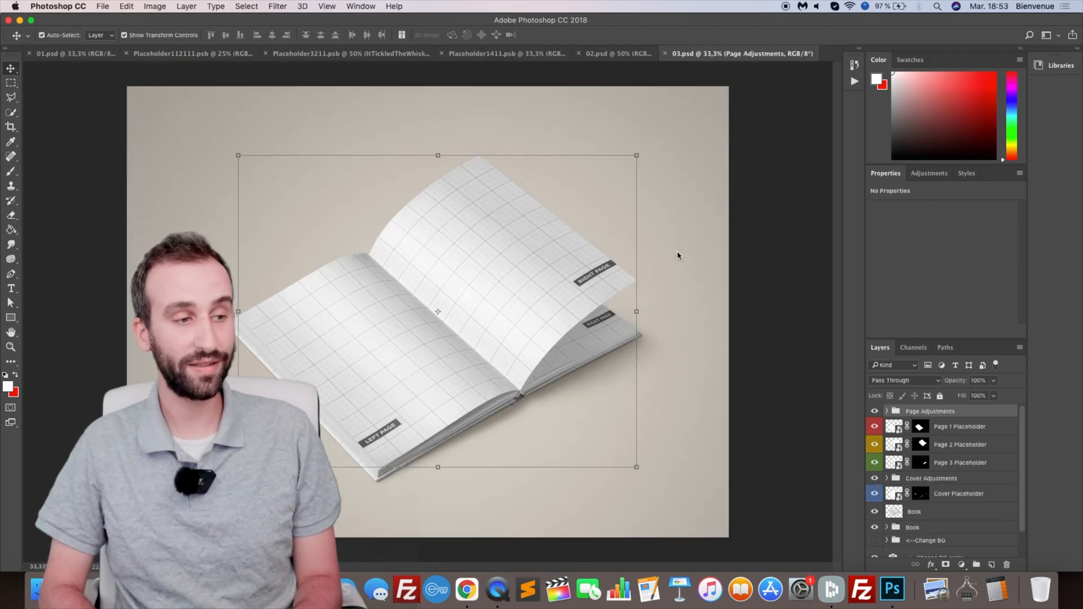
Step: In the open-book mockup 03.psd, open the Page 1 Placeholder and draw a white rectangle about 3.67 × 4.05 in on a new layer
{"action": "key", "text": "super+plus"}
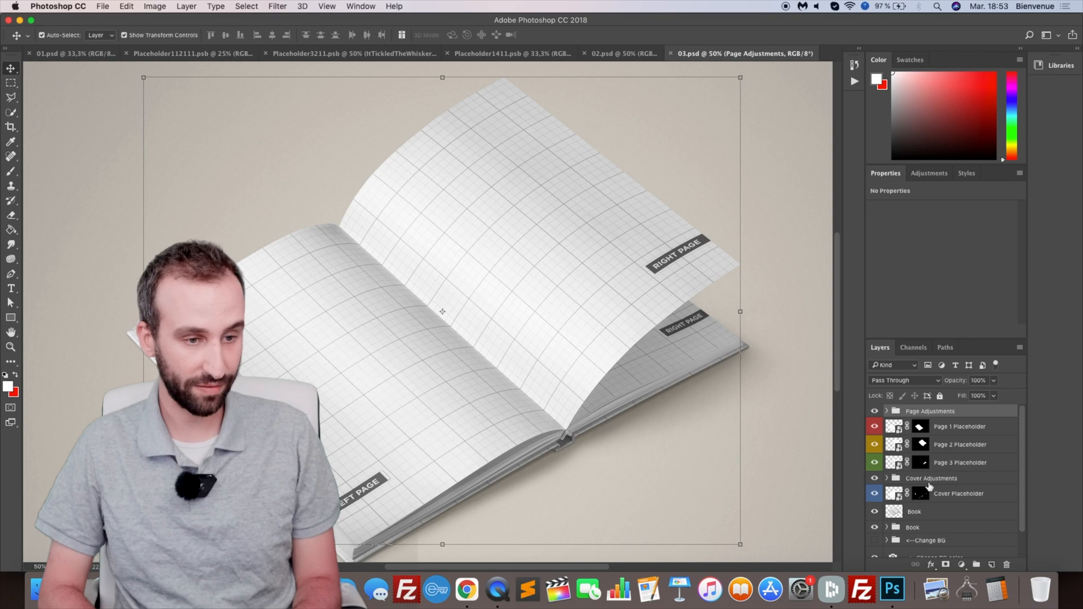
{"action": "scroll", "coordinate": [959, 477], "scroll_direction": "down", "scroll_amount": 2}
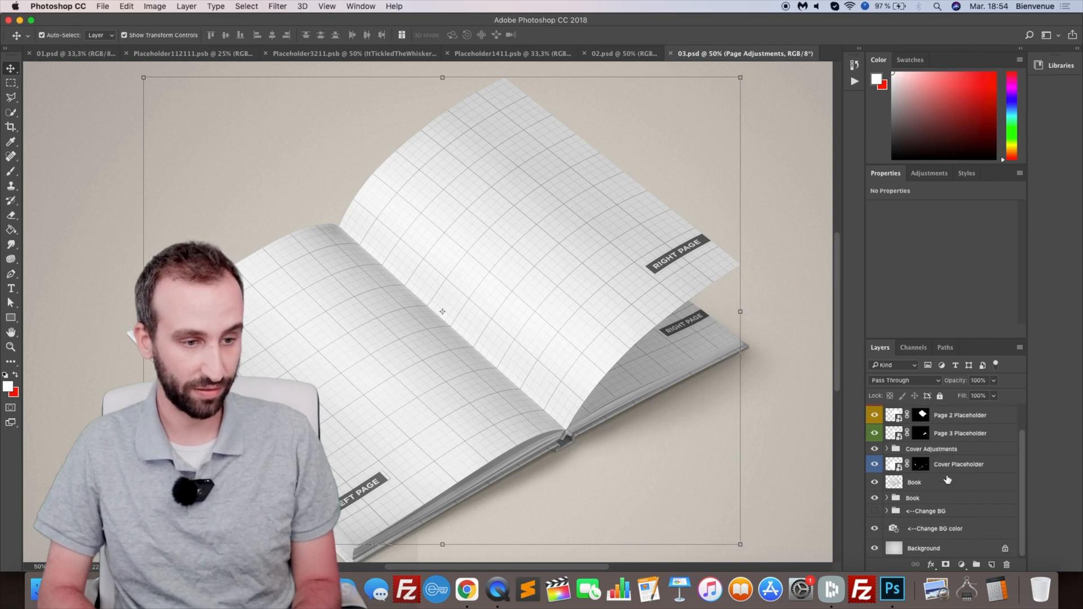
{"action": "scroll", "coordinate": [947, 480], "scroll_direction": "up", "scroll_amount": 2}
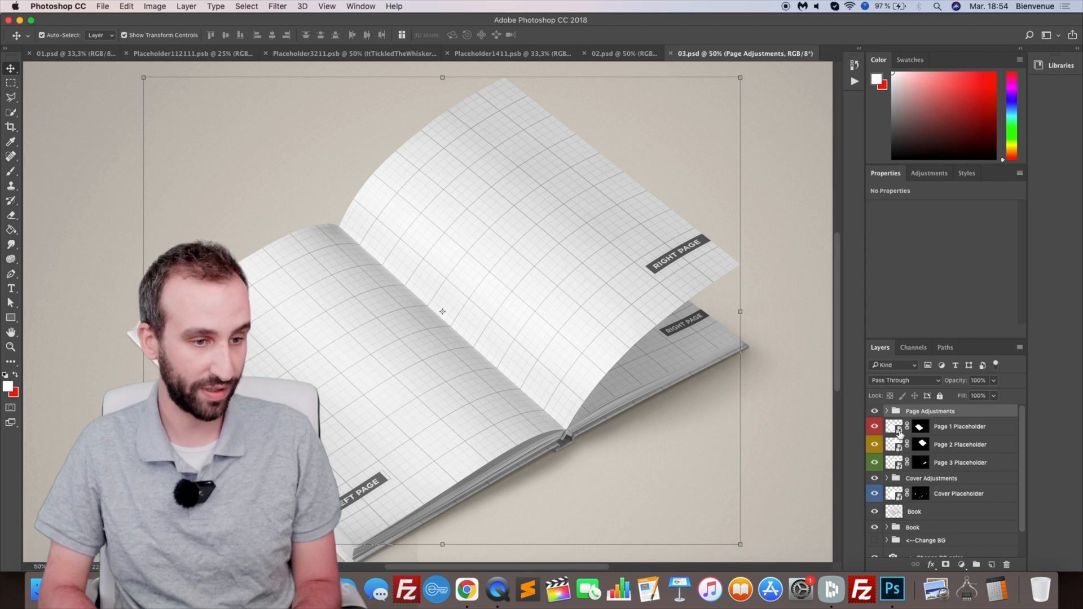
{"action": "double_click", "coordinate": [899, 433]}
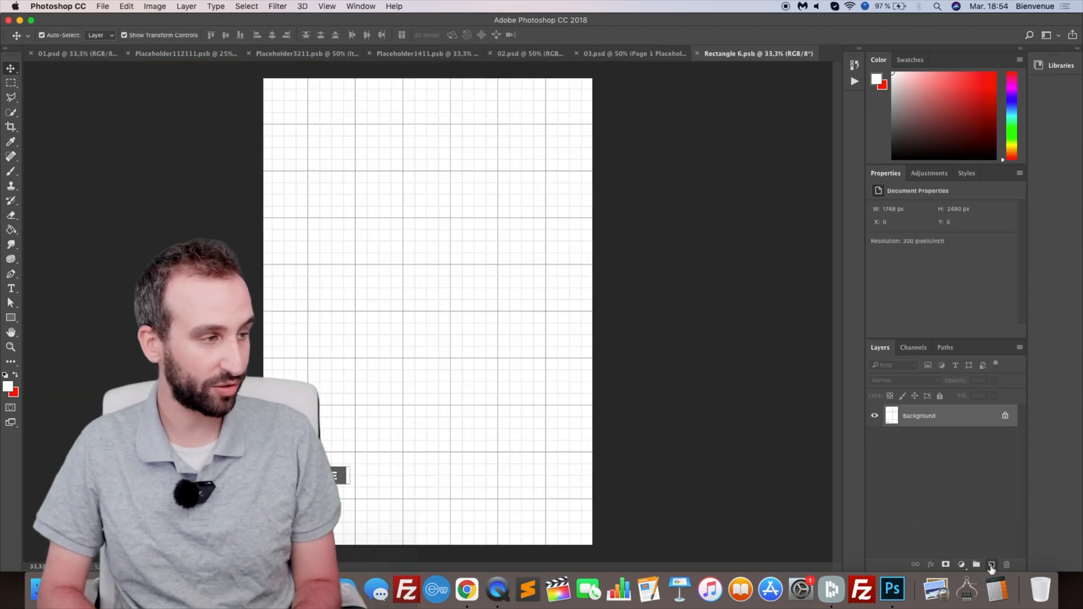
{"action": "left_click", "coordinate": [991, 565]}
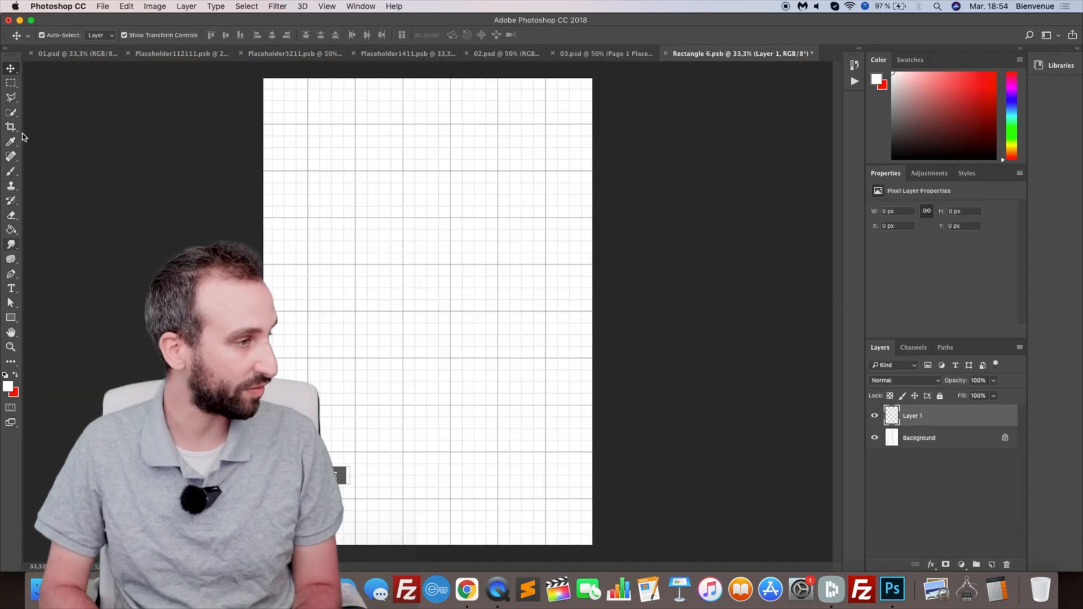
{"action": "left_click", "coordinate": [12, 319]}
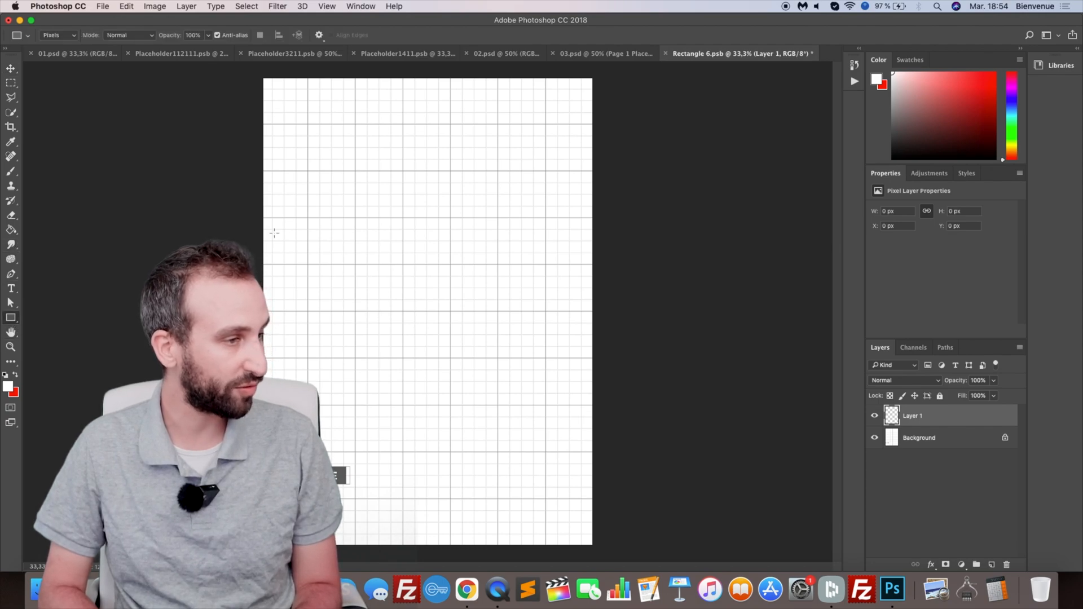
{"action": "left_click_drag", "start_coordinate": [229, 150], "coordinate": [471, 382]}
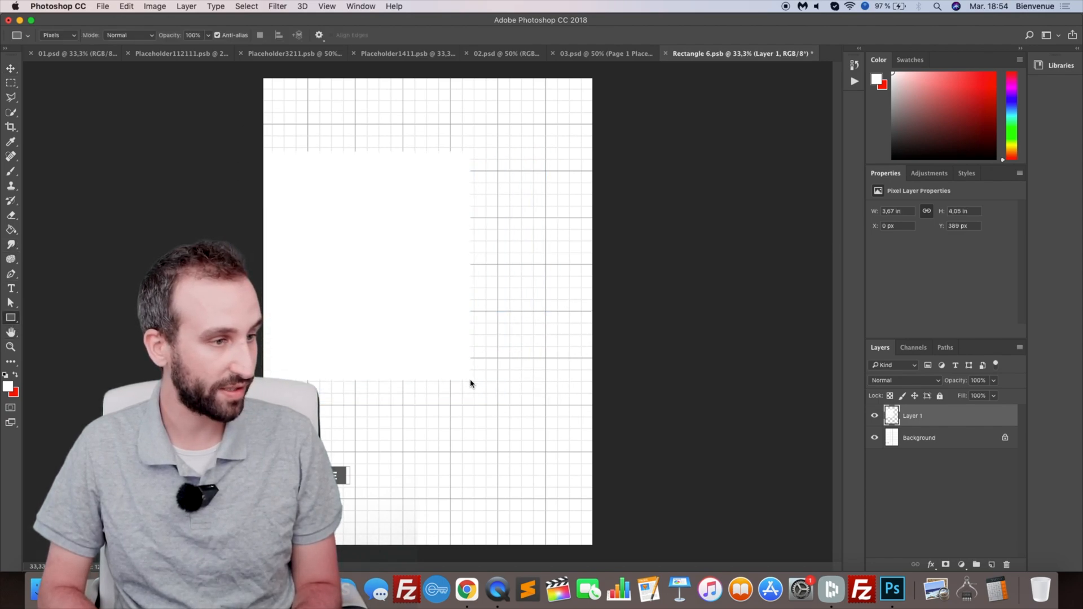
Step: Apply a blue Color Overlay layer style to the rectangle on Layer 1
{"action": "left_click", "coordinate": [8, 388]}
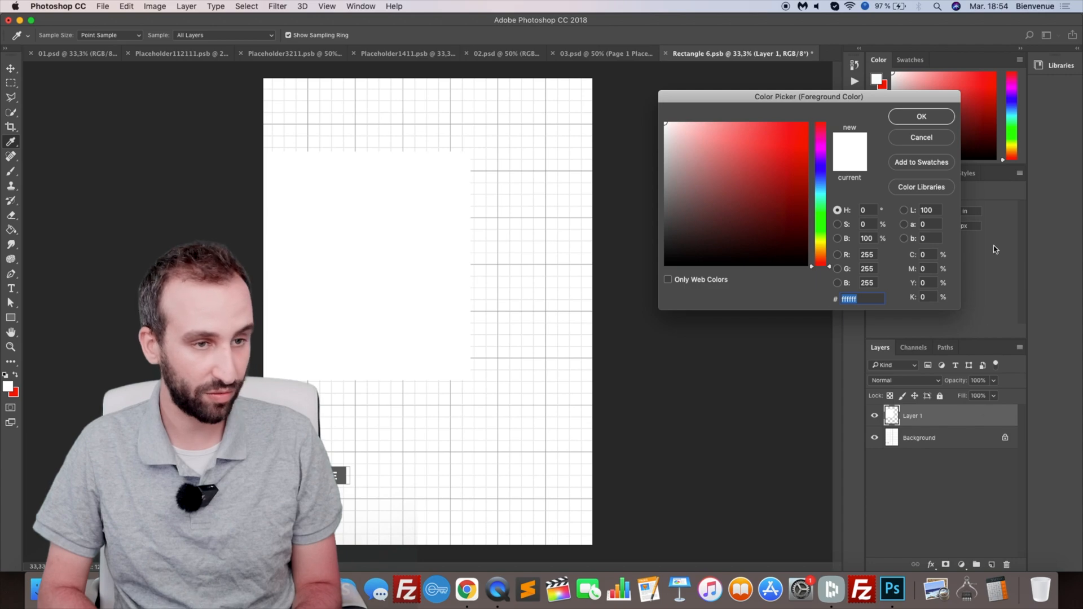
{"action": "left_click", "coordinate": [947, 138]}
{"action": "double_click", "coordinate": [955, 417]}
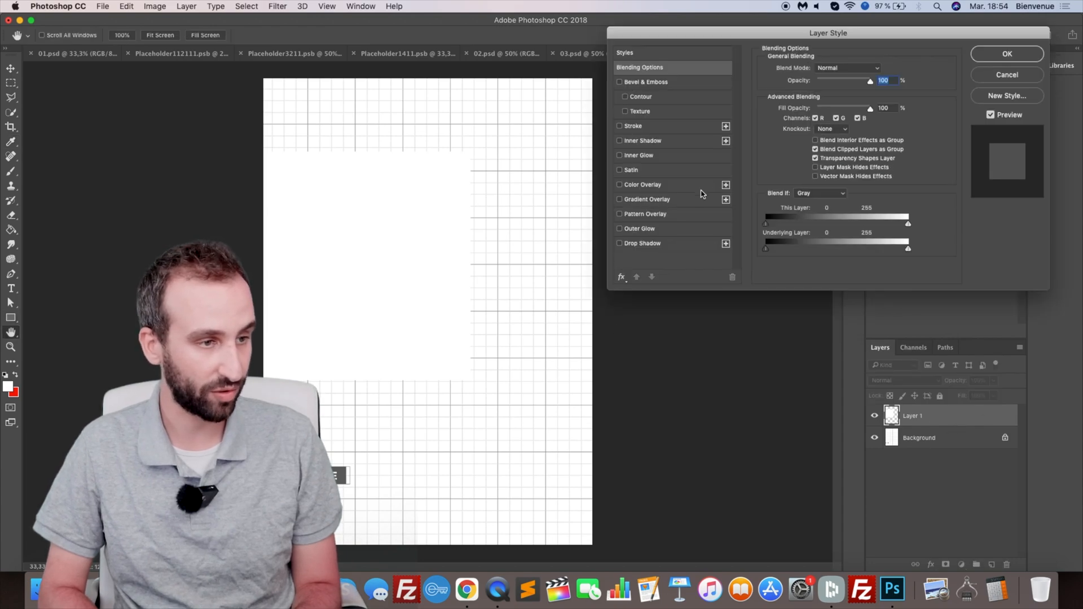
{"action": "left_click", "coordinate": [661, 188]}
{"action": "left_click", "coordinate": [1033, 54]}
Step: Save the Page 1 placeholder with maximum compatibility and check the blue rectangle on the open book in 03.psd
{"action": "key", "text": "super+s"}
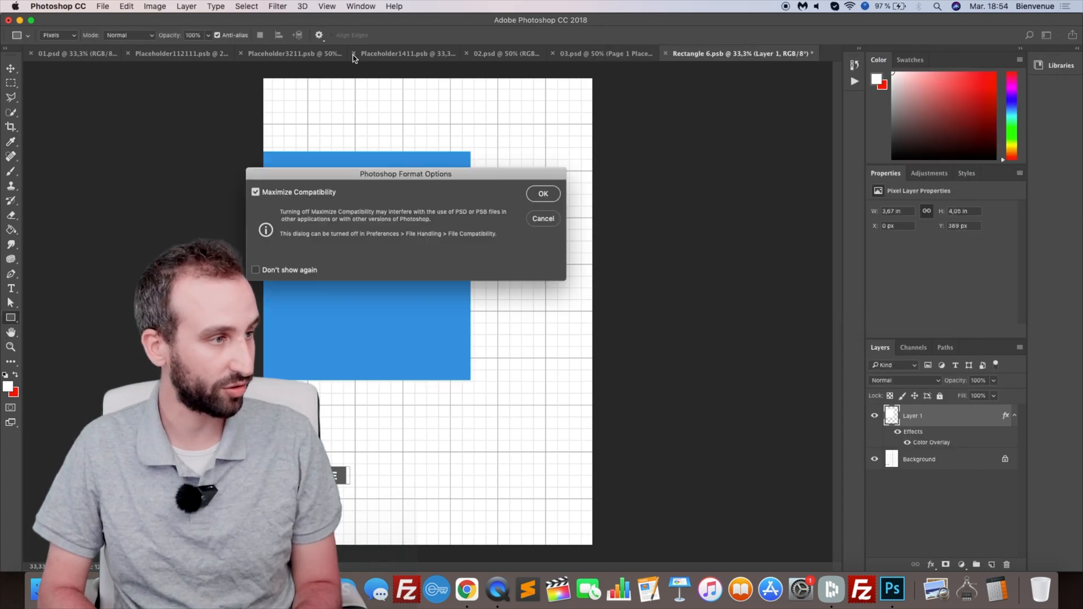
{"action": "left_click", "coordinate": [554, 191]}
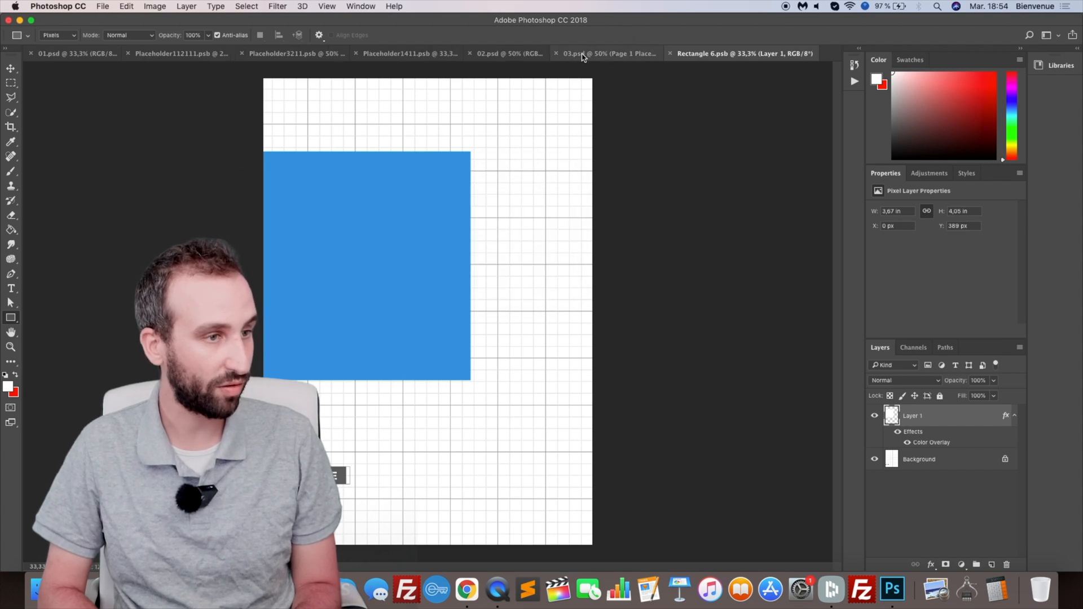
{"action": "left_click", "coordinate": [592, 53]}
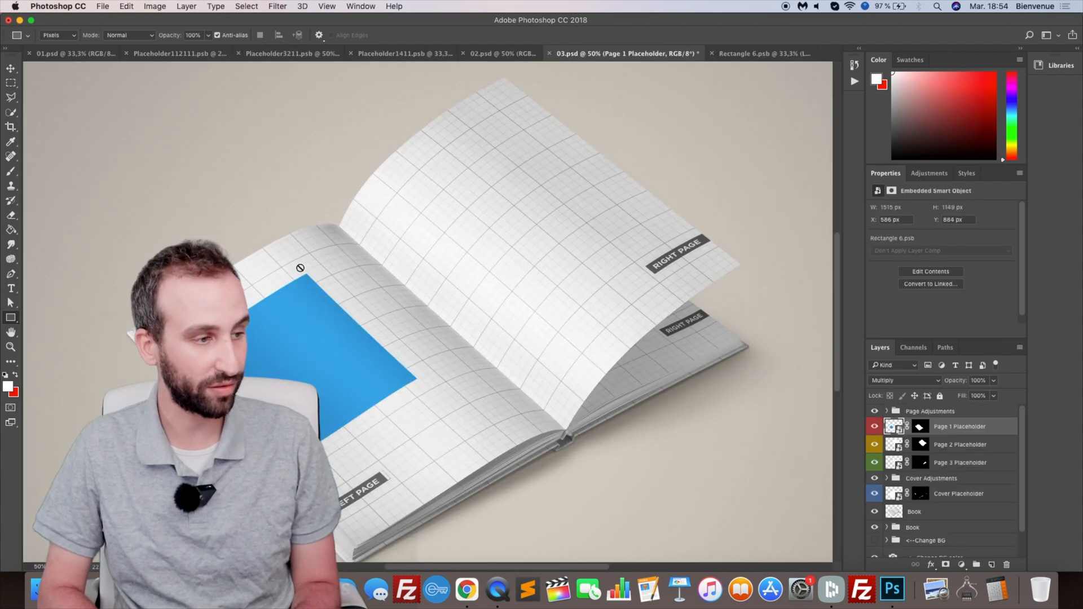
{"action": "key", "text": "super+0"}
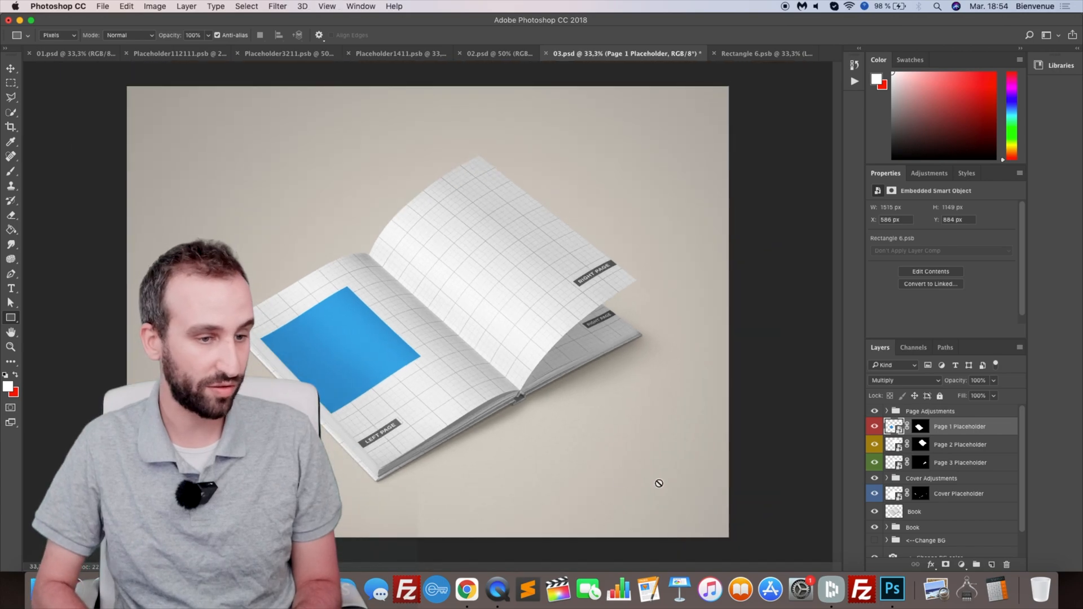